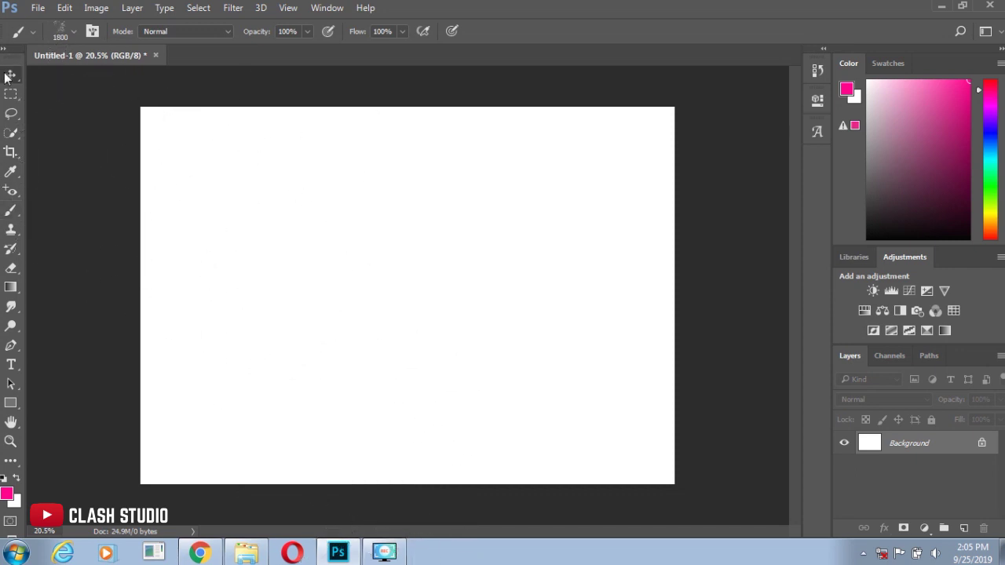
Step: Switch from the brush to the Move tool on the blank Untitled-1 canvas
click(7, 73)
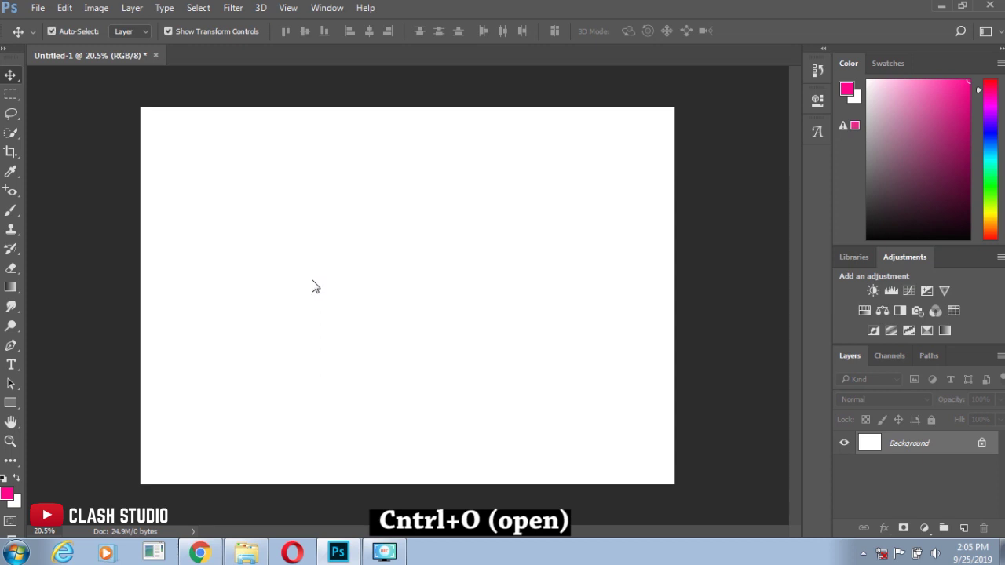
Step: Open slide21.png from the Desktop and start carrying the dancer toward Untitled-1
key(ctrl+o)
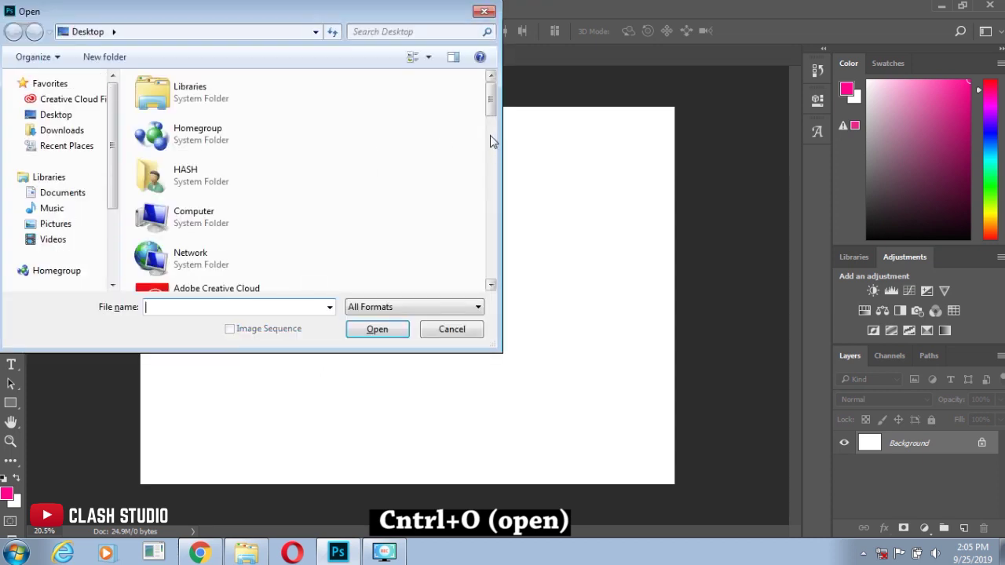
drag(491, 139, 493, 263)
click(298, 243)
click(237, 276)
click(390, 330)
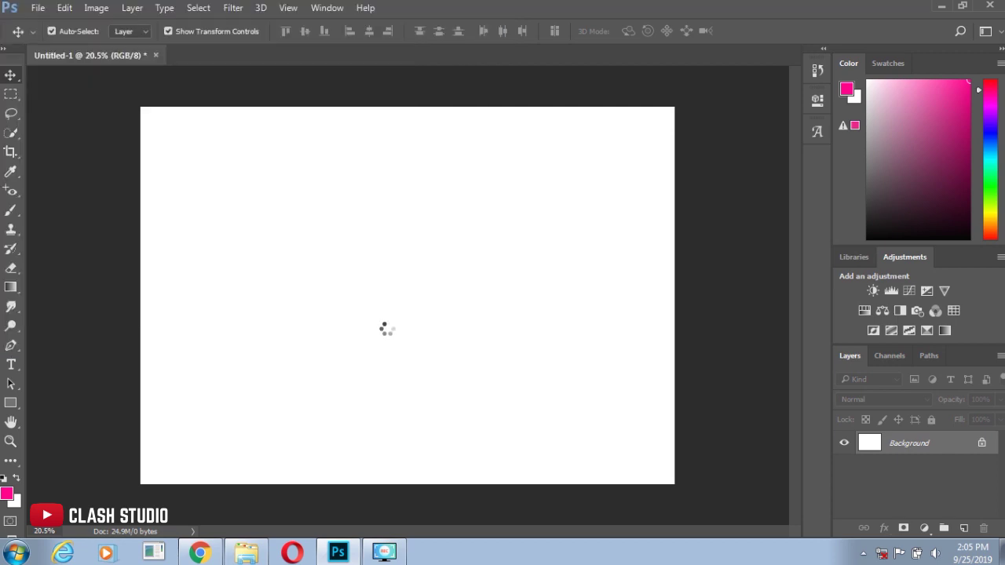
mouse_move(351, 308)
mouse_down()
mouse_move(124, 76)
mouse_move(199, 56)
mouse_up()
key(ctrl+Tab)
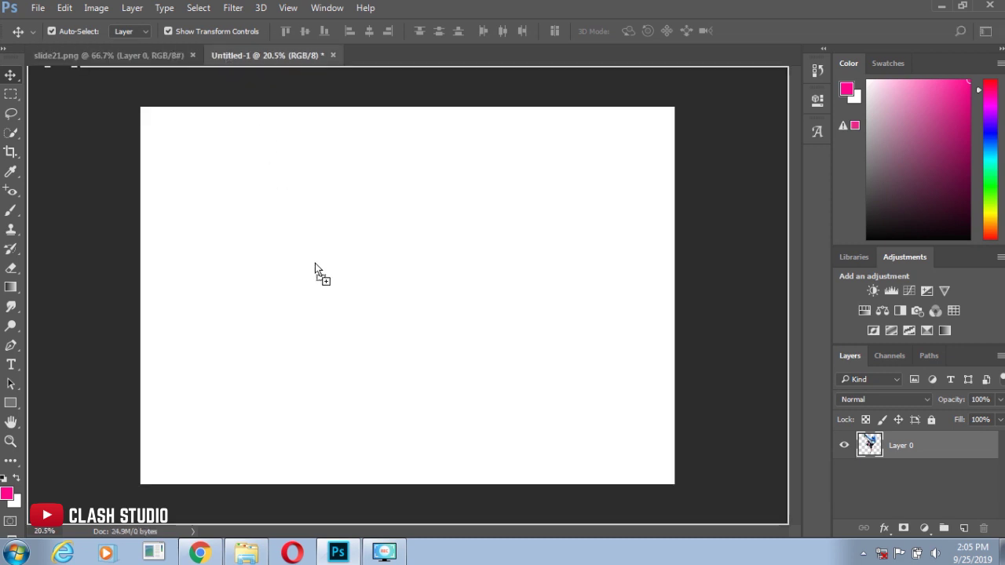
Step: Drop the dancer onto Untitled-1 as Layer 1, scaled to about 268% and positioned
drag(369, 287, 315, 263)
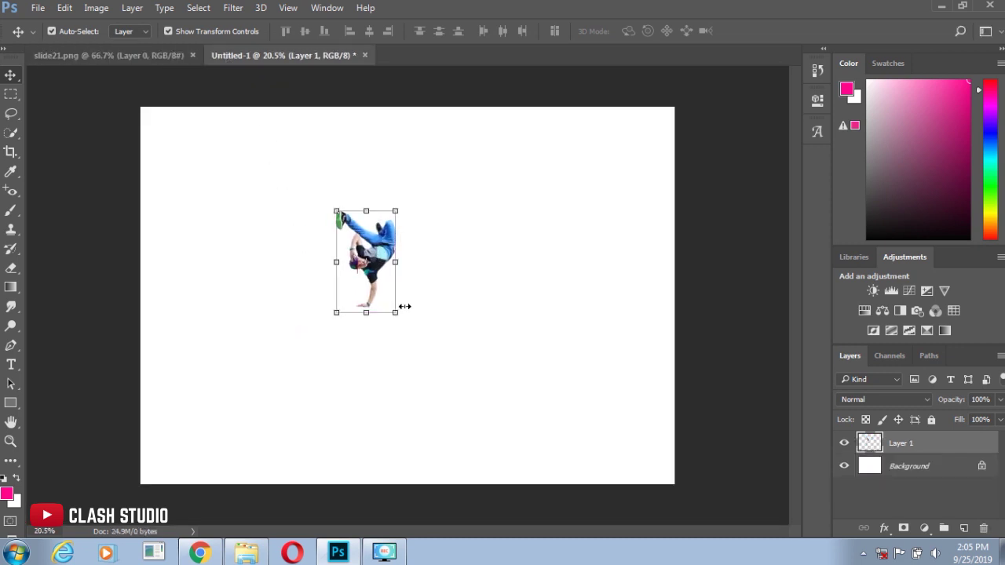
drag(515, 406, 552, 451)
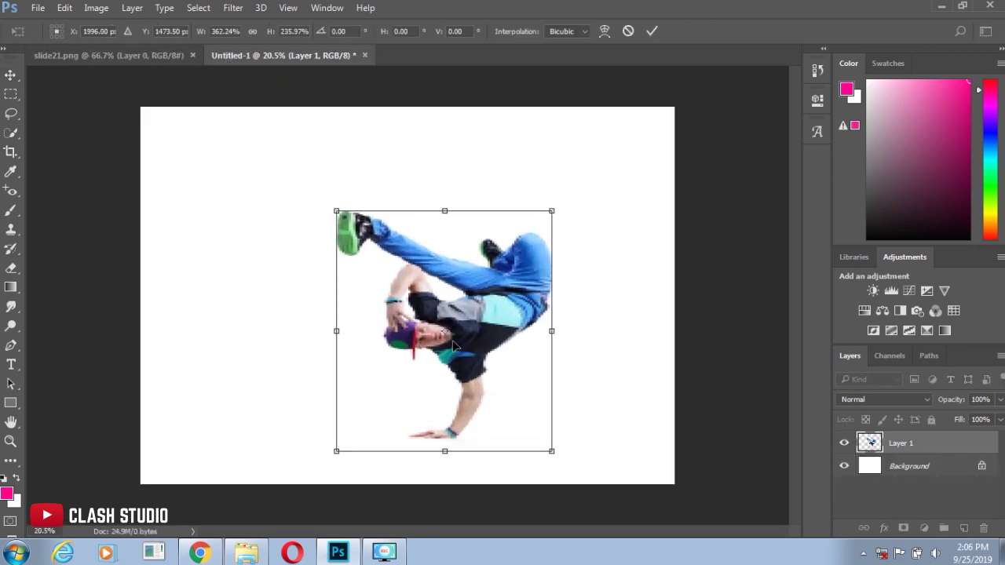
key(Escape)
drag(395, 313, 494, 484)
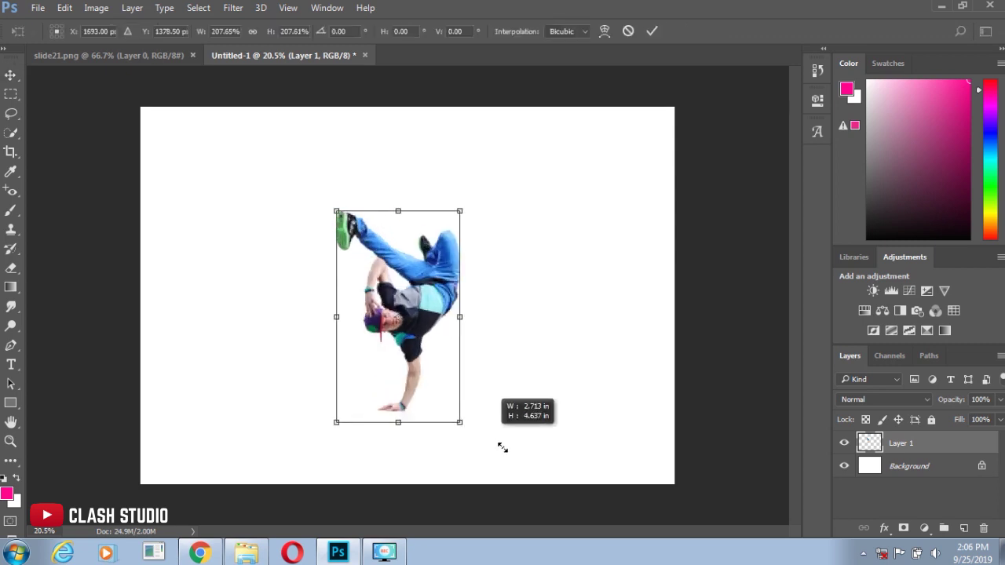
drag(453, 308, 445, 300)
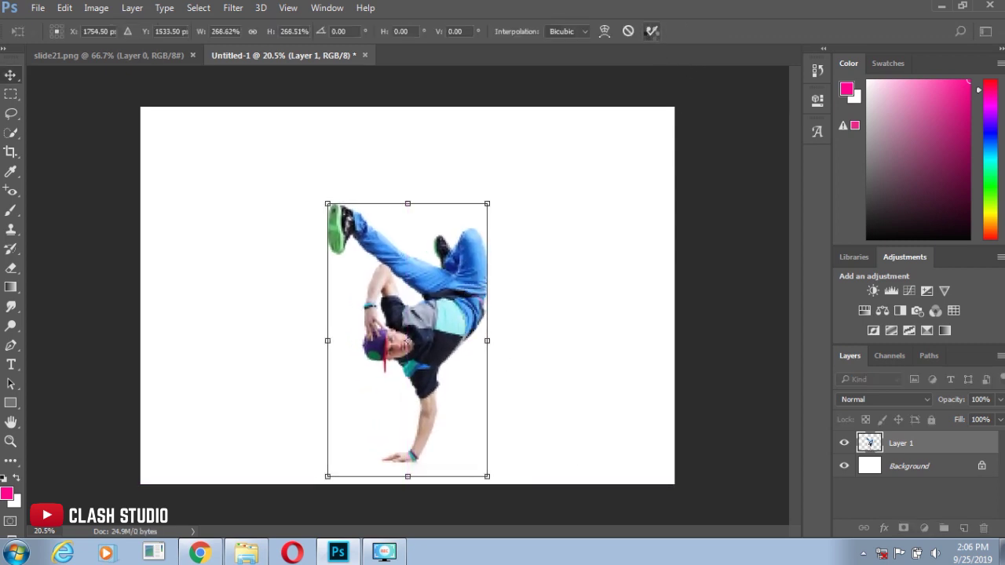
click(571, 363)
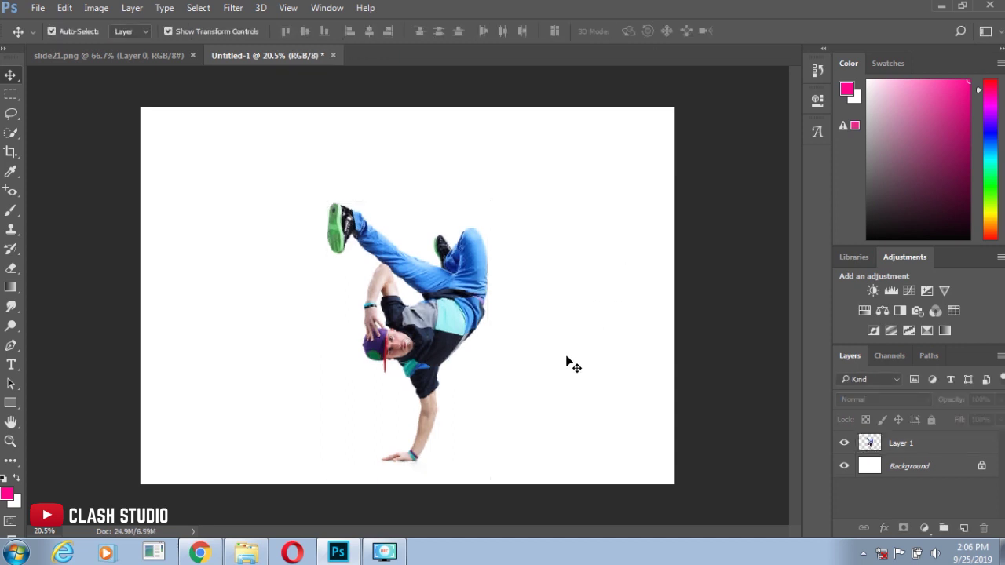
scroll(444, 310, up, 2)
scroll(440, 310, up, 2)
scroll(426, 312, up, 1)
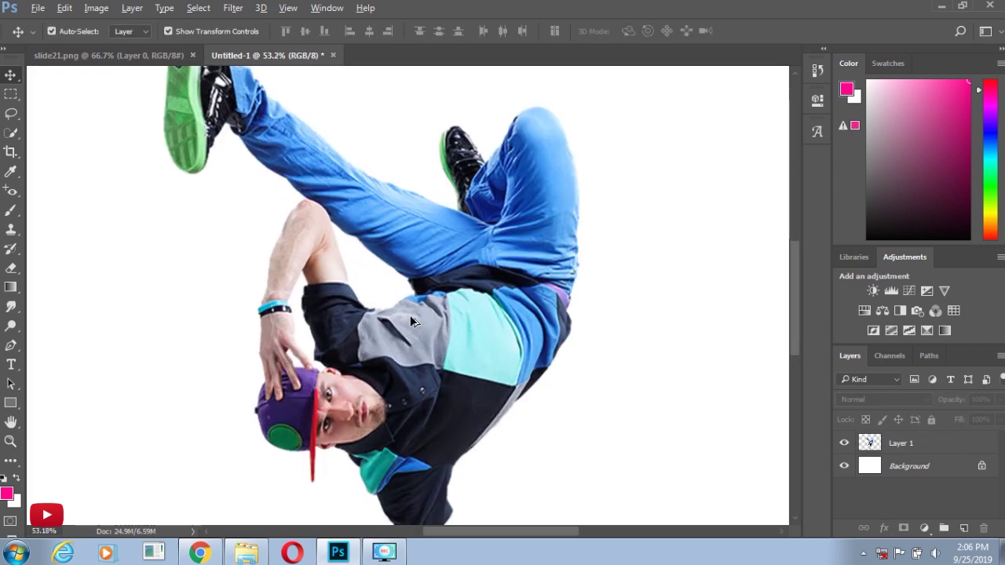
scroll(409, 315, down, 1)
scroll(439, 318, down, 2)
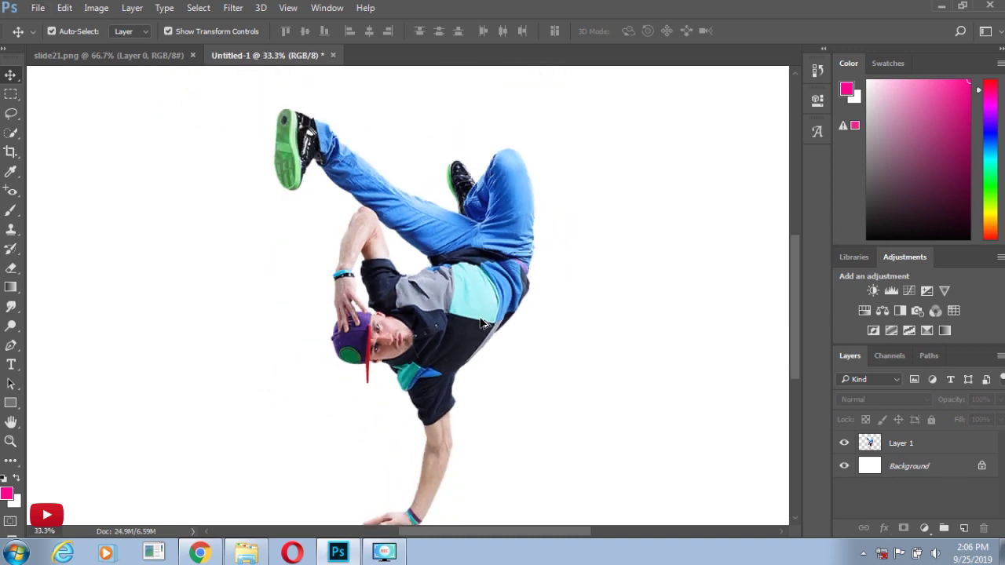
scroll(481, 323, down, 1)
scroll(478, 323, down, 1)
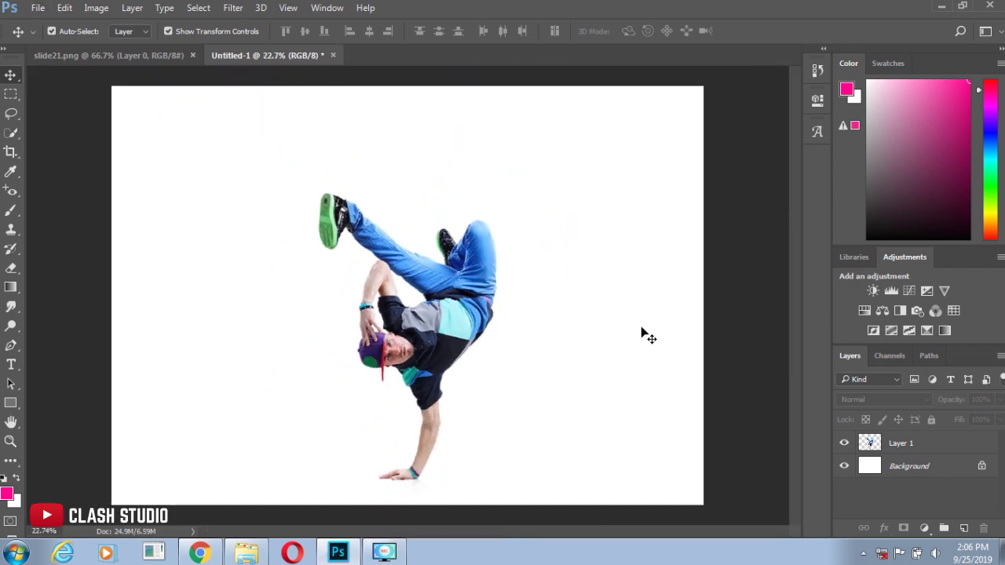
click(943, 454)
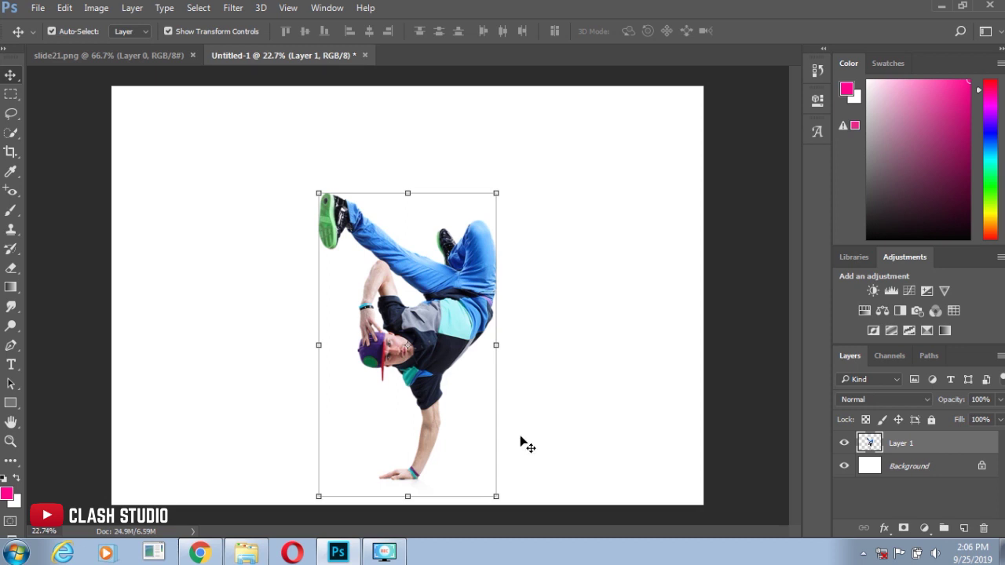
Step: Duplicate the dancer as a hidden Layer 1 copy and reselect Layer 1
key(ctrl+j)
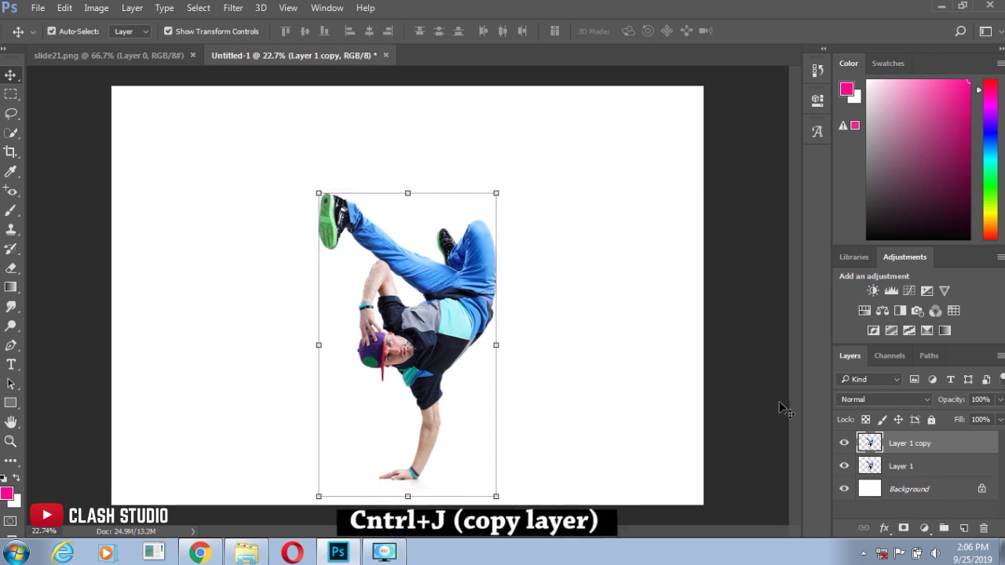
click(844, 443)
click(910, 469)
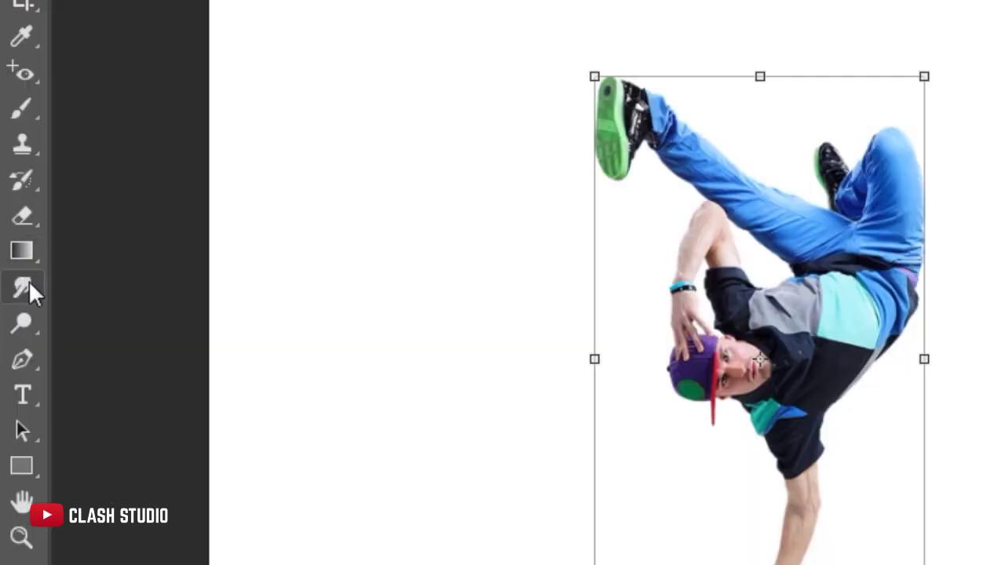
Step: Choose the Smudge tool at 100% strength and bring up its brush presets
click(29, 285)
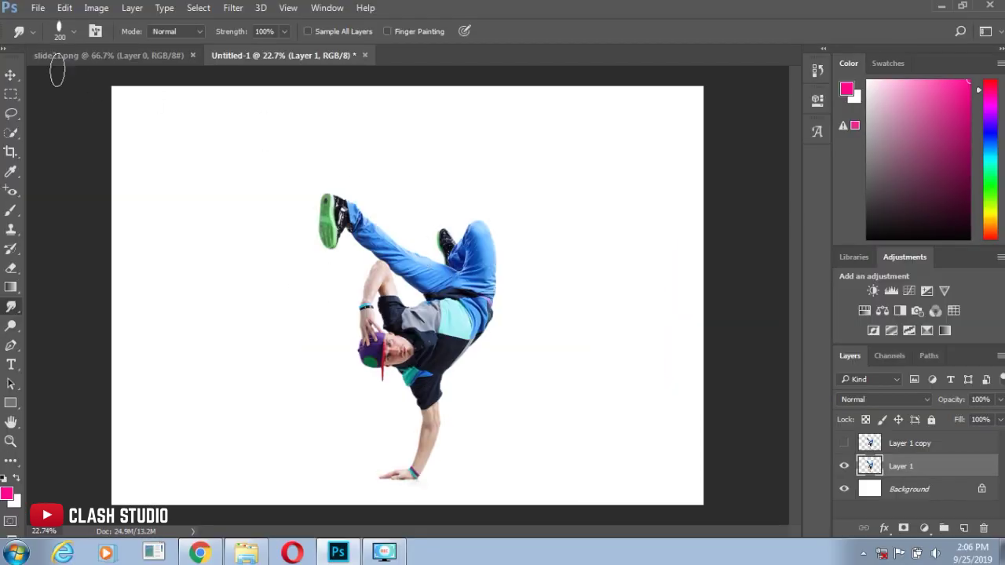
click(70, 31)
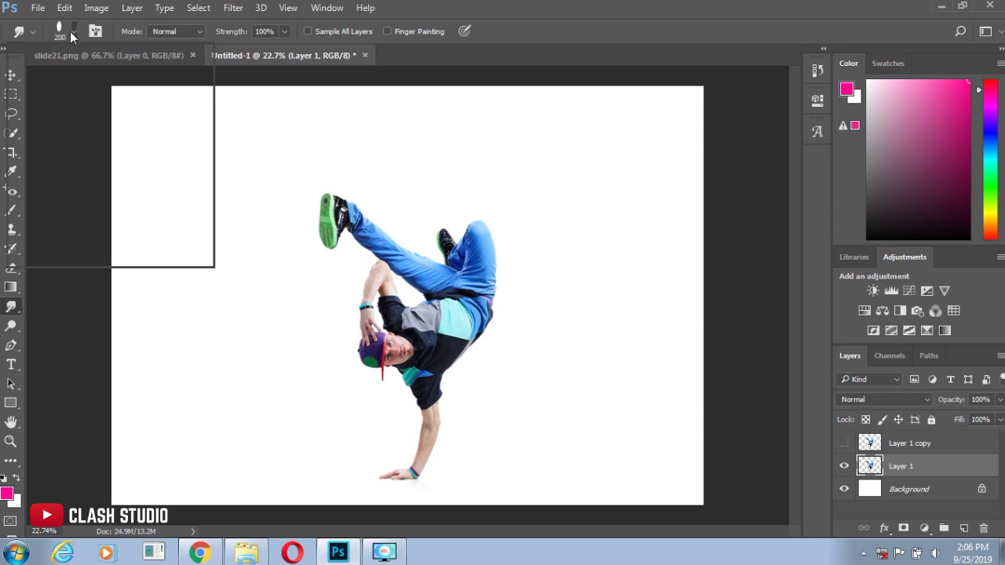
scroll(95, 188, up, 5)
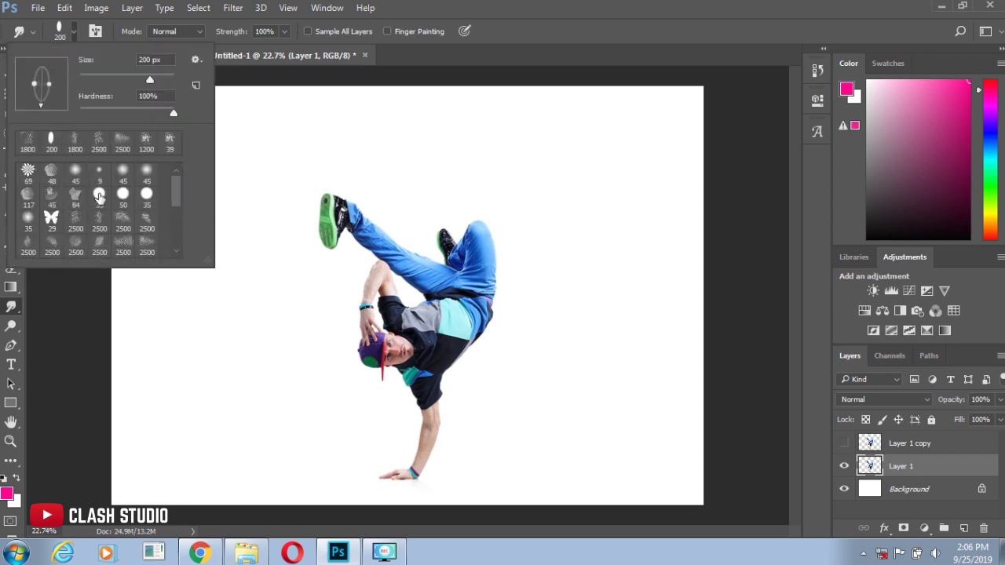
Step: With a round brush, smear the blue trouser leg and green shoe upward into long streaks
click(431, 71)
key(bracketright)
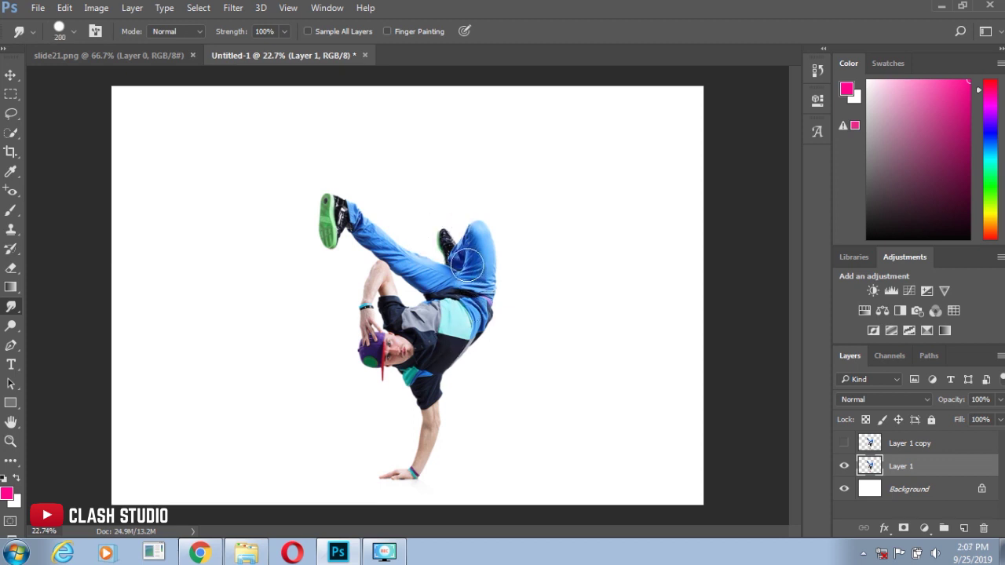
drag(481, 239, 631, 62)
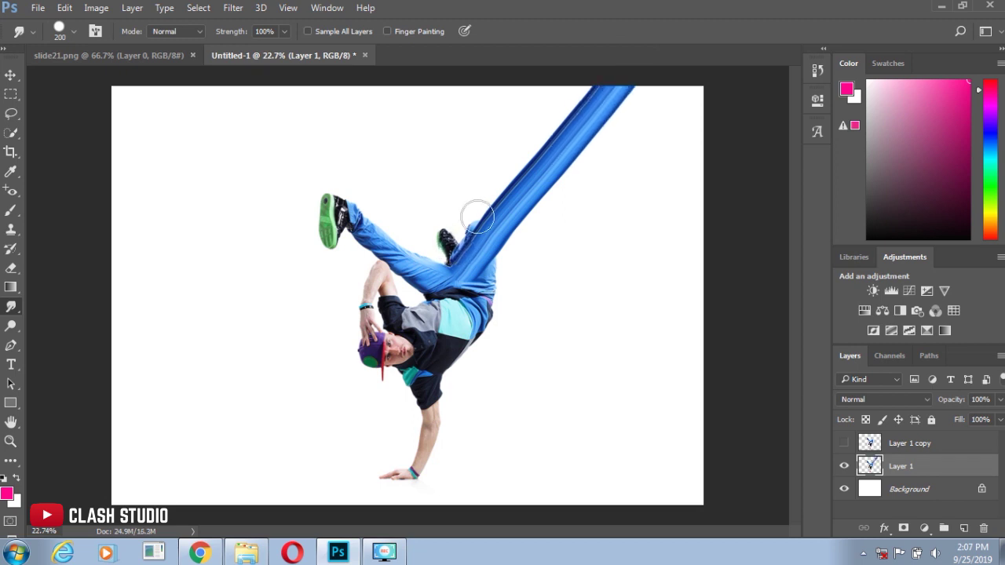
drag(479, 215, 577, 4)
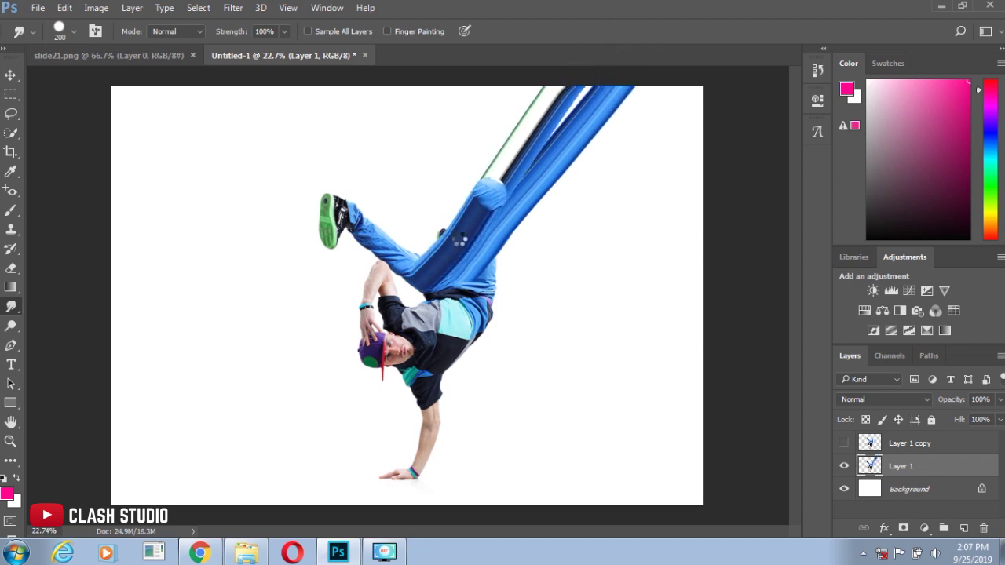
key([)
key([)
key([)
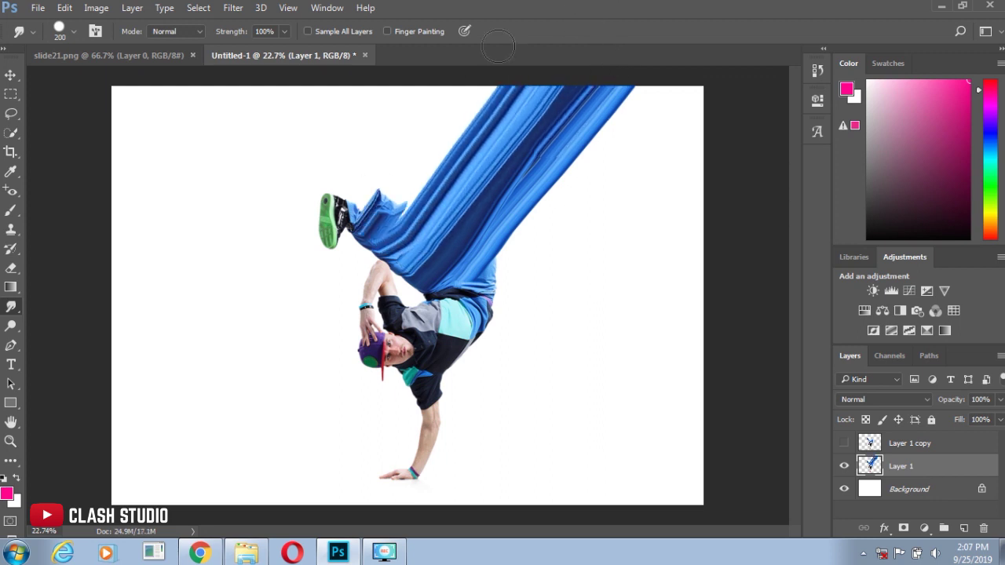
drag(369, 220, 471, 88)
mouse_move(334, 228)
mouse_down()
mouse_move(406, 91)
mouse_move(336, 69)
mouse_up()
drag(345, 204, 408, 87)
Step: With a larger brush, smear the head, shirt and lower leg colours rightward into bands
key(bracketright)
key(bracketright)
key(bracketright)
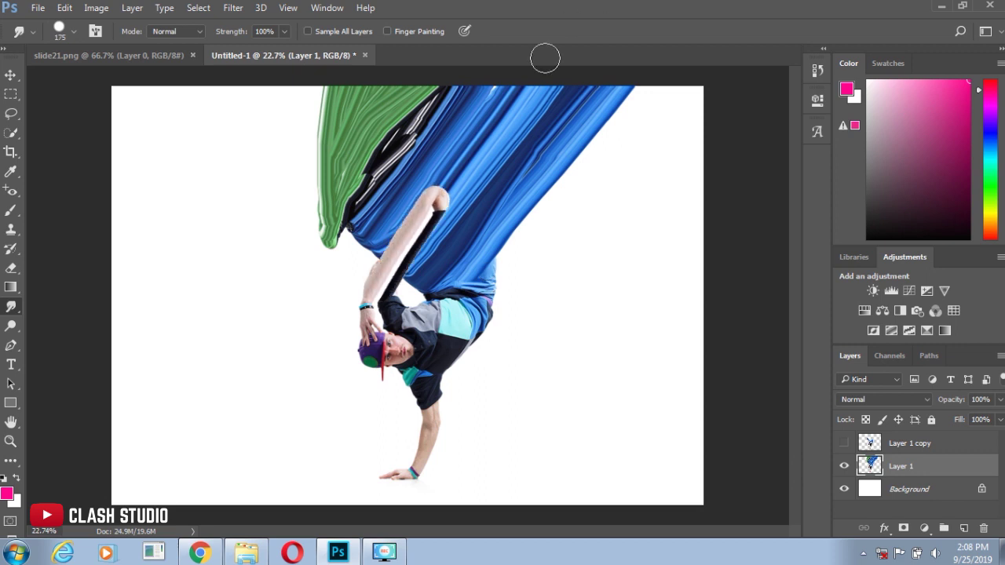
mouse_move(372, 346)
mouse_down()
mouse_move(541, 87)
mouse_move(534, 145)
mouse_up()
drag(479, 298, 699, 87)
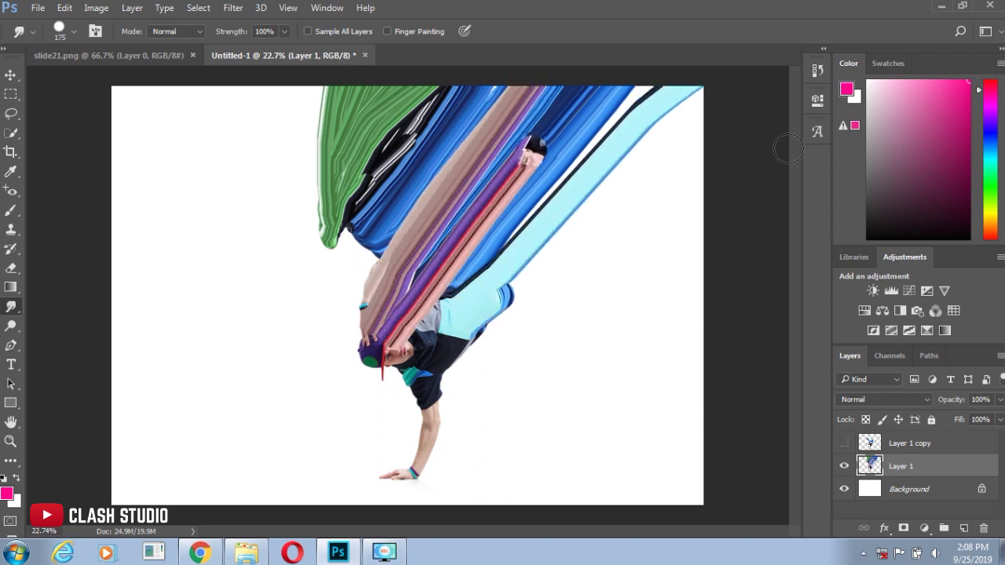
drag(464, 330, 703, 188)
drag(447, 349, 703, 302)
drag(440, 377, 703, 365)
drag(503, 397, 702, 455)
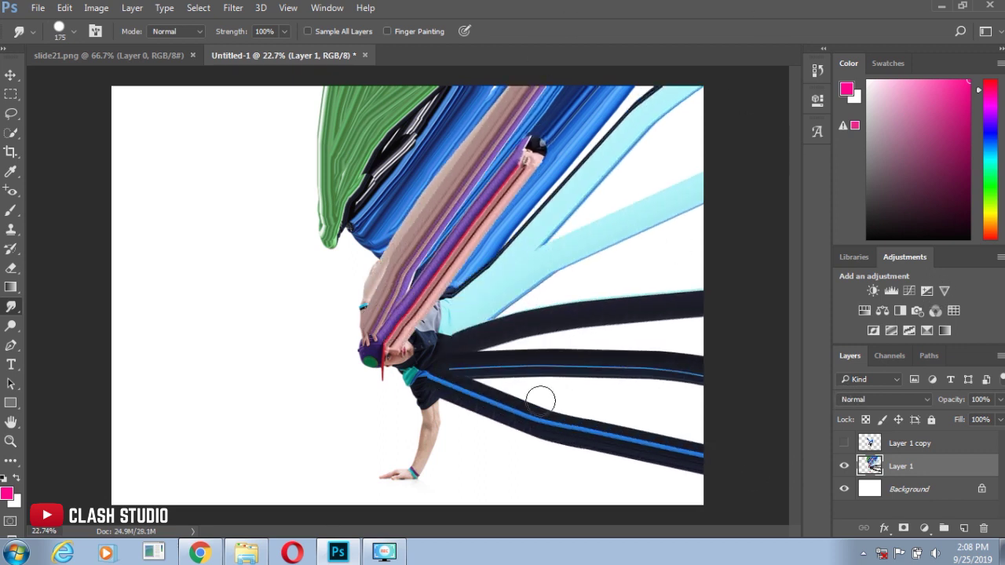
drag(541, 399, 670, 424)
click(447, 369)
key(Return)
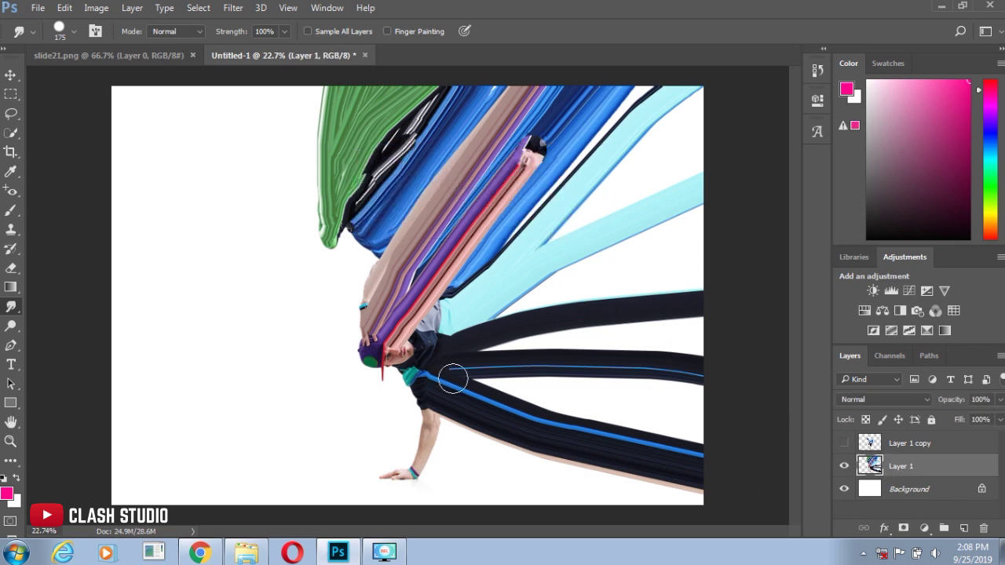
drag(455, 382, 770, 442)
Step: Stretch the blue, cyan, pink and red streaks toward the upper-right edge
drag(549, 383, 702, 378)
drag(503, 357, 702, 349)
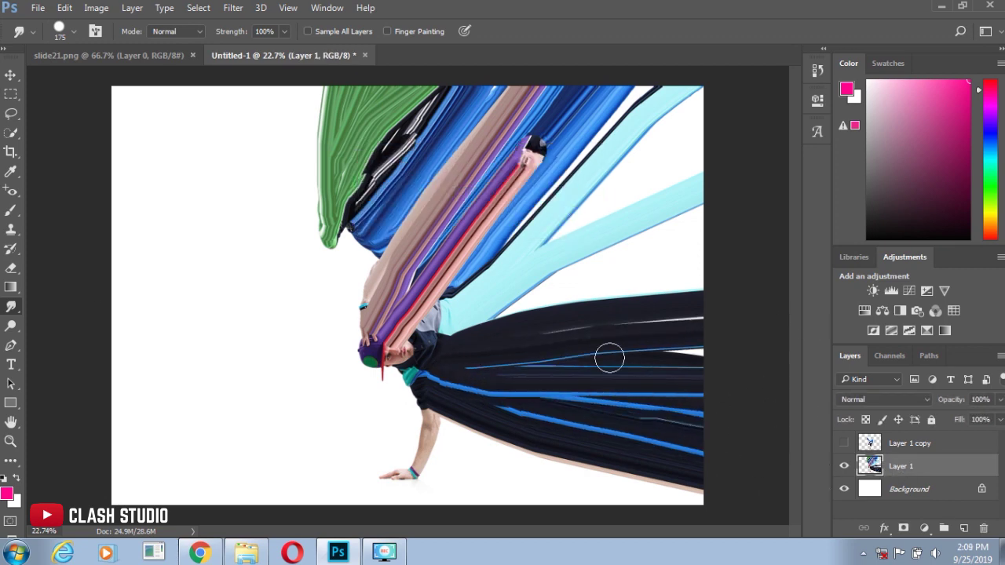
drag(479, 318, 703, 231)
drag(518, 310, 698, 282)
drag(541, 275, 702, 267)
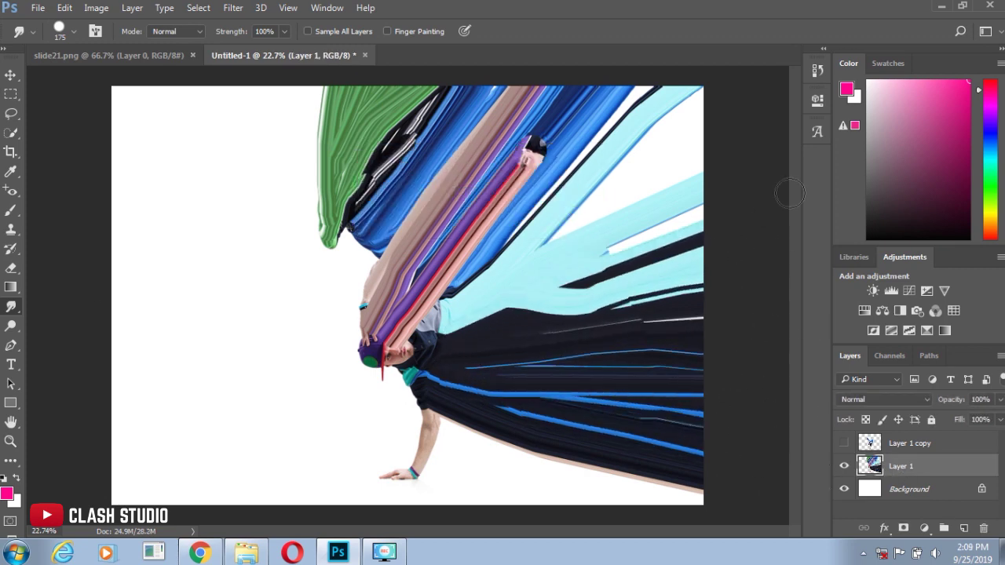
drag(604, 236, 703, 220)
drag(463, 276, 703, 157)
drag(581, 216, 703, 145)
drag(620, 177, 703, 121)
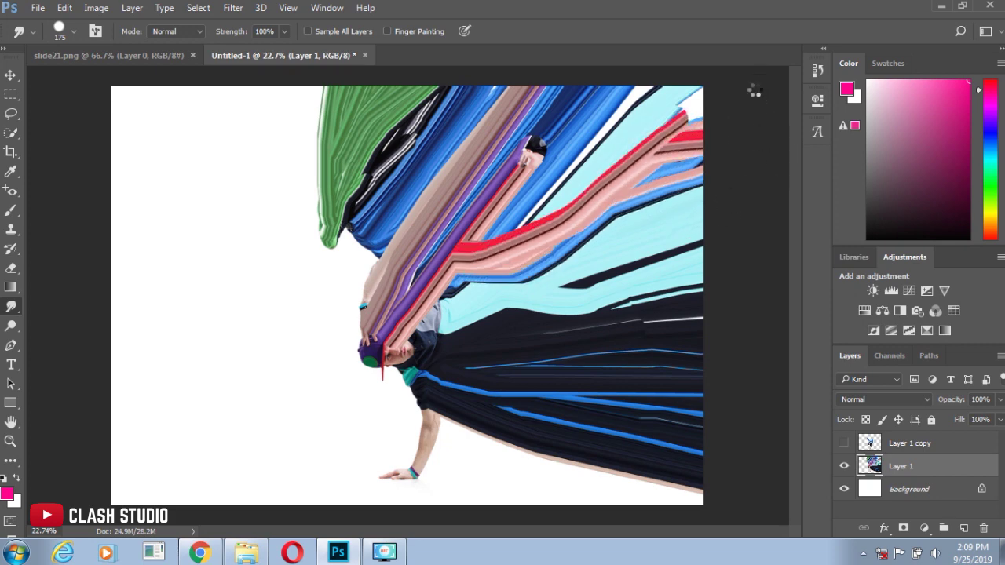
drag(503, 235, 657, 78)
Step: Smear dark-purple bands from the head, a skin band from the arm, and purple over the green strip
drag(419, 354, 702, 325)
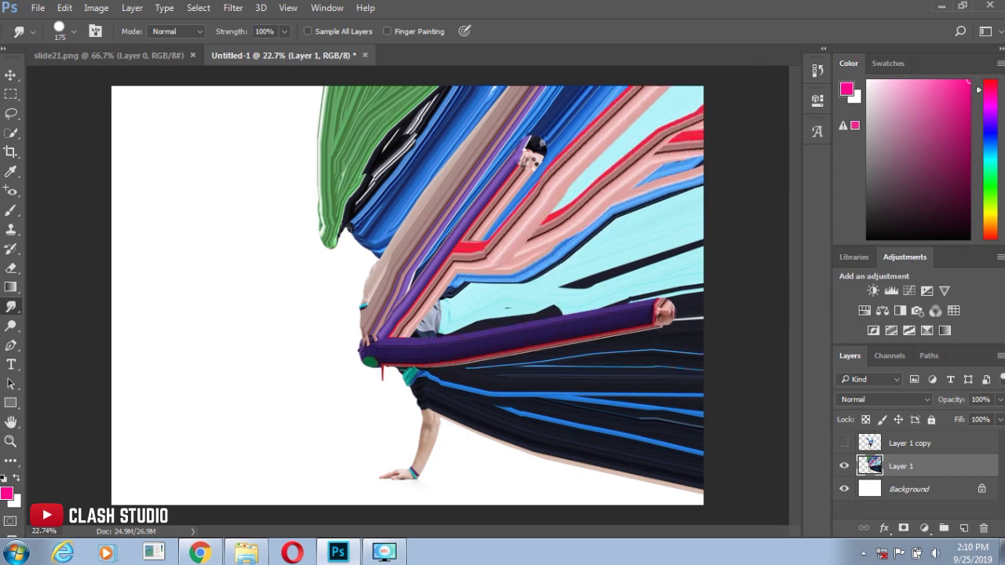
drag(414, 343, 753, 259)
drag(428, 420, 703, 459)
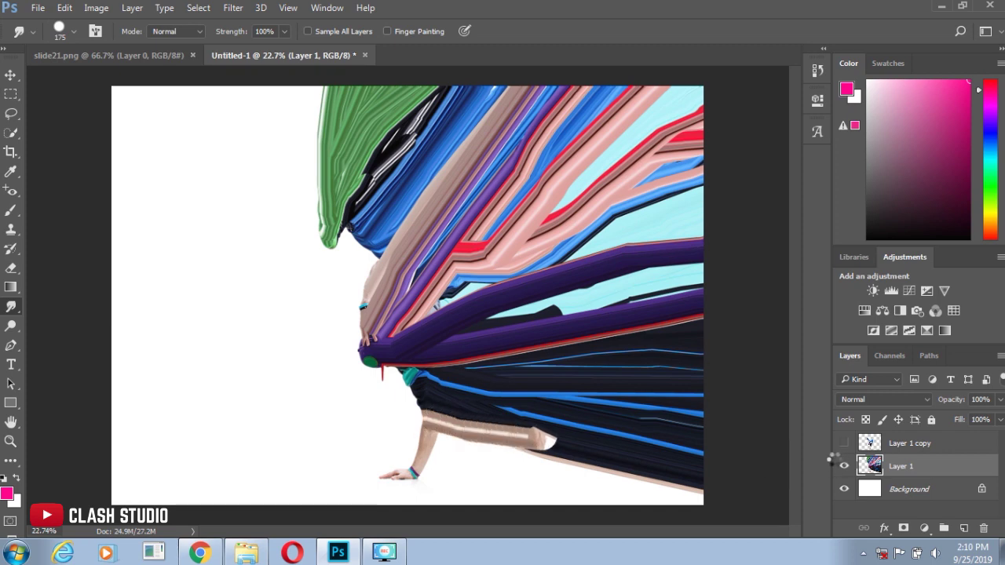
mouse_move(386, 330)
mouse_down()
mouse_move(347, 164)
mouse_move(339, 305)
mouse_move(317, 208)
mouse_up()
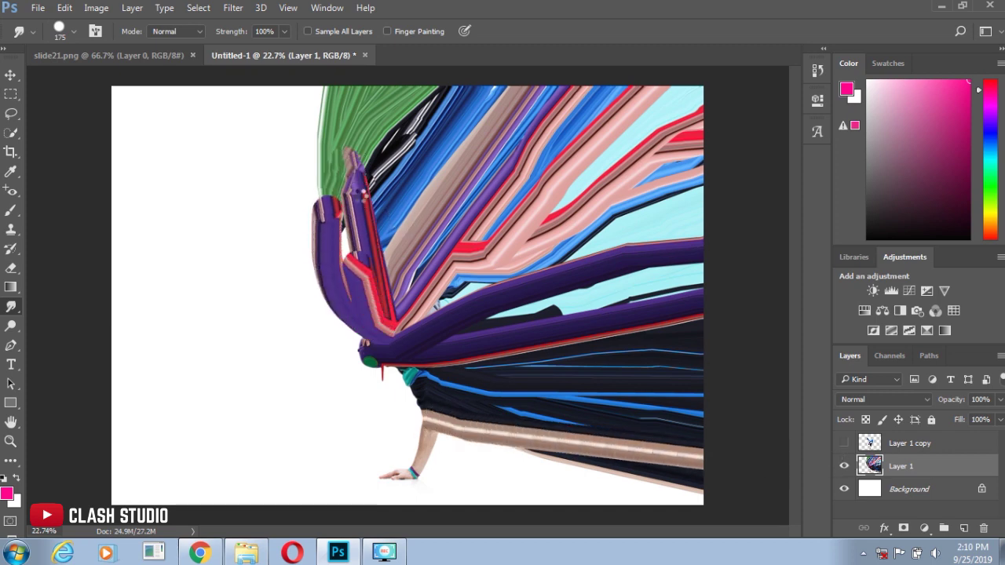
drag(365, 267, 377, 91)
drag(338, 251, 369, 94)
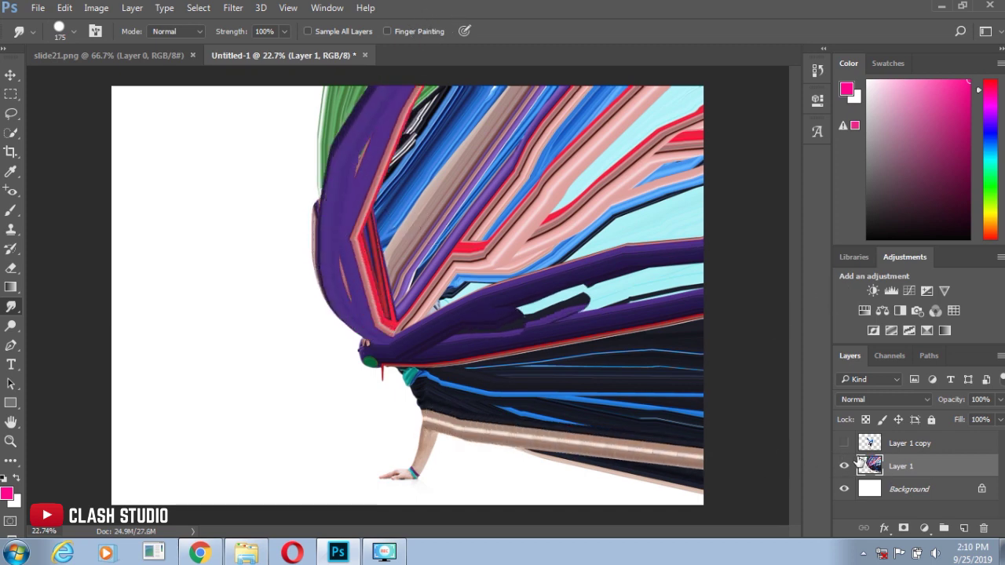
Step: Compare against the hidden Layer 1 copy, then reselect the smeared Layer 1 with the Move tool
click(844, 444)
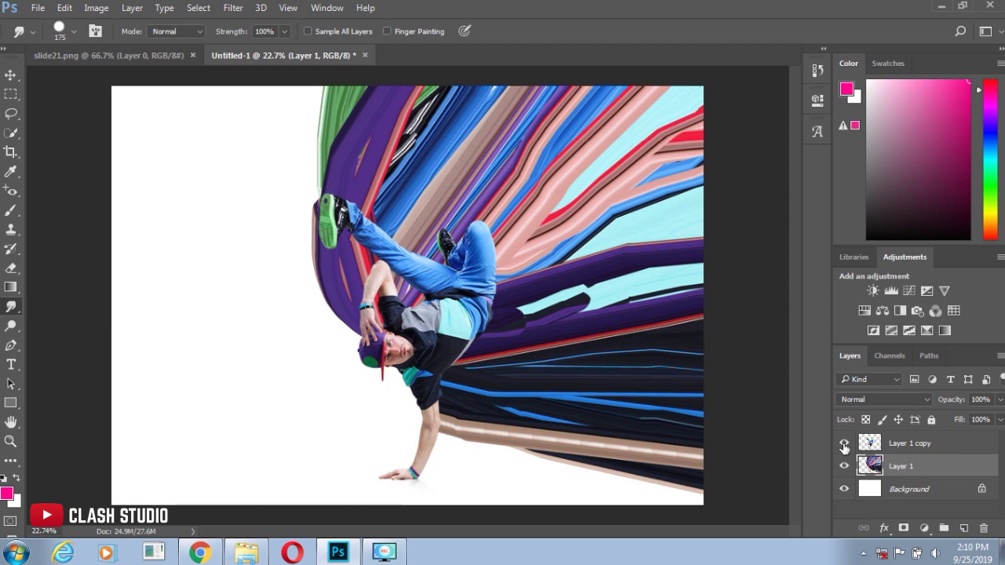
click(844, 444)
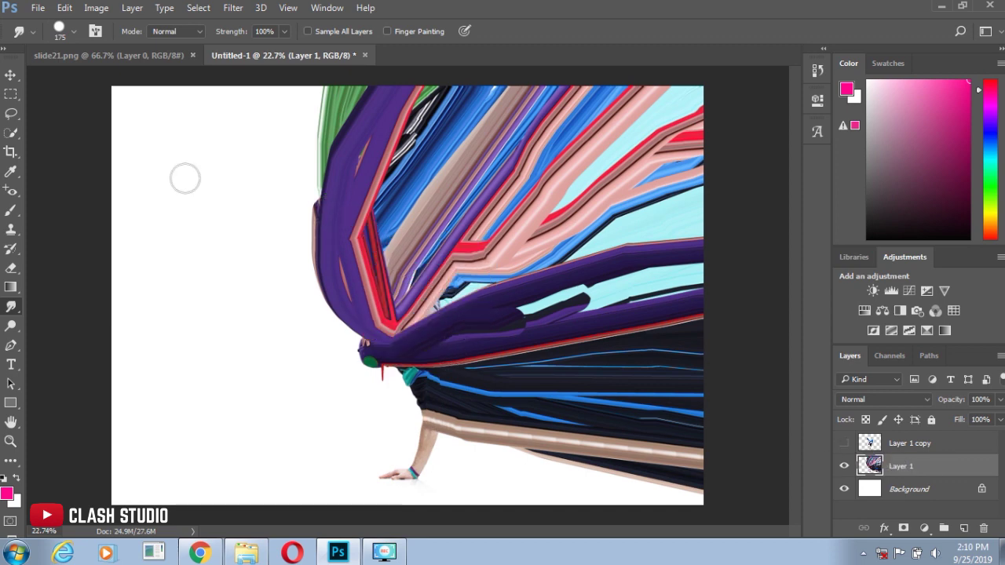
click(10, 75)
click(133, 178)
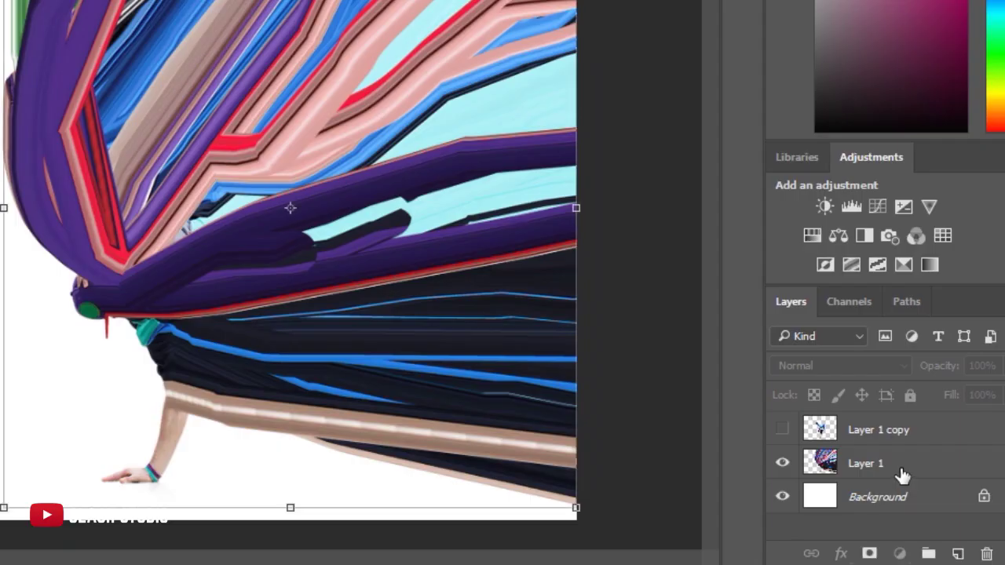
click(930, 477)
Step: Add a layer mask to Layer 1 and fill it black with Ctrl+Backspace
click(902, 528)
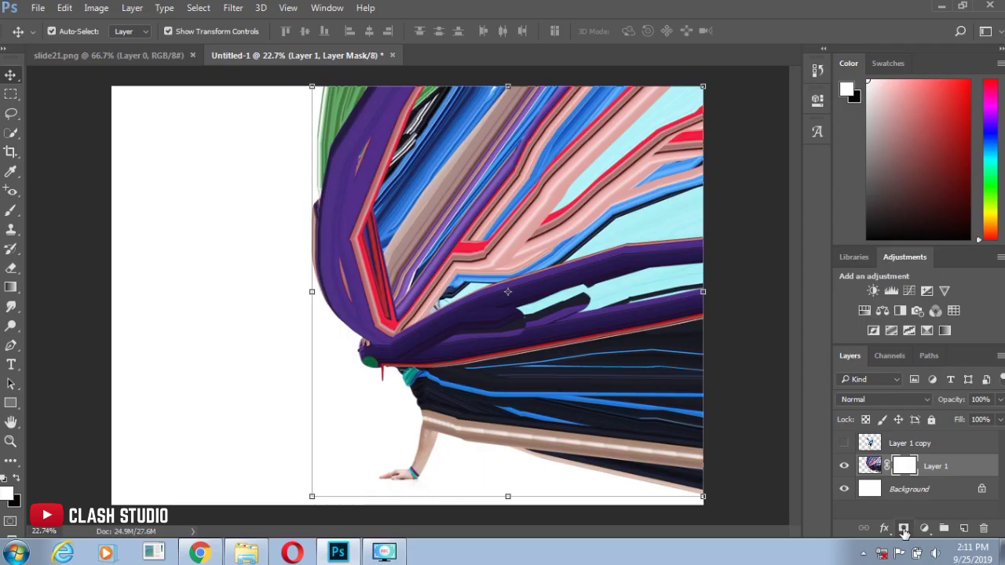
key(ctrl)
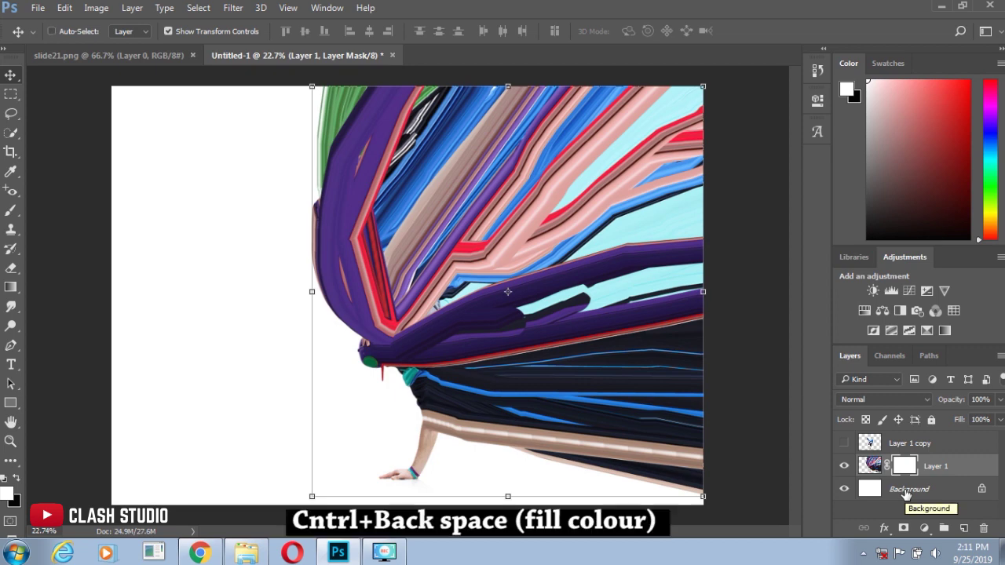
key(ctrl+BackSpace)
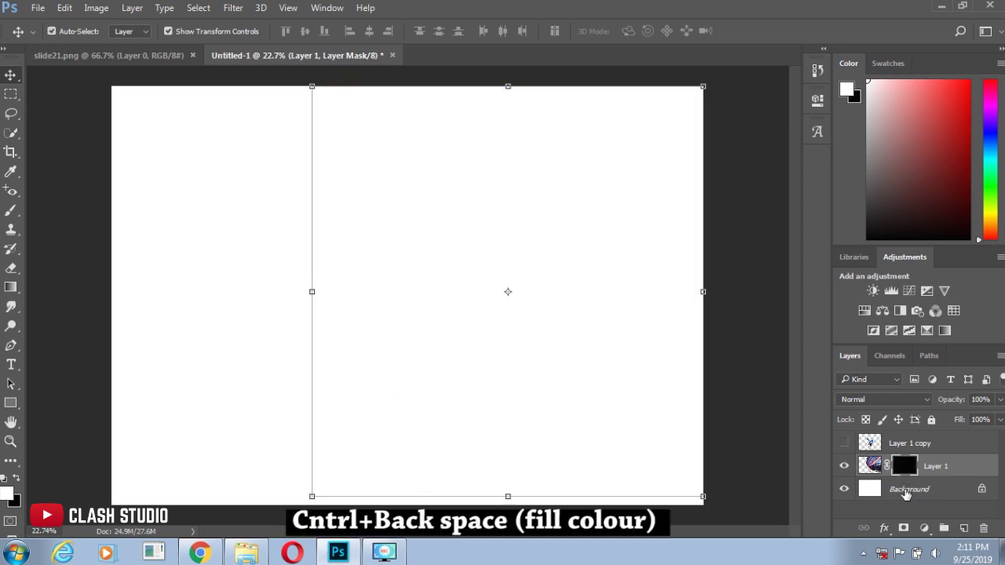
Step: Show Layer 1 copy again and pick the 2500 px scattered triangle dispersion brush
click(843, 444)
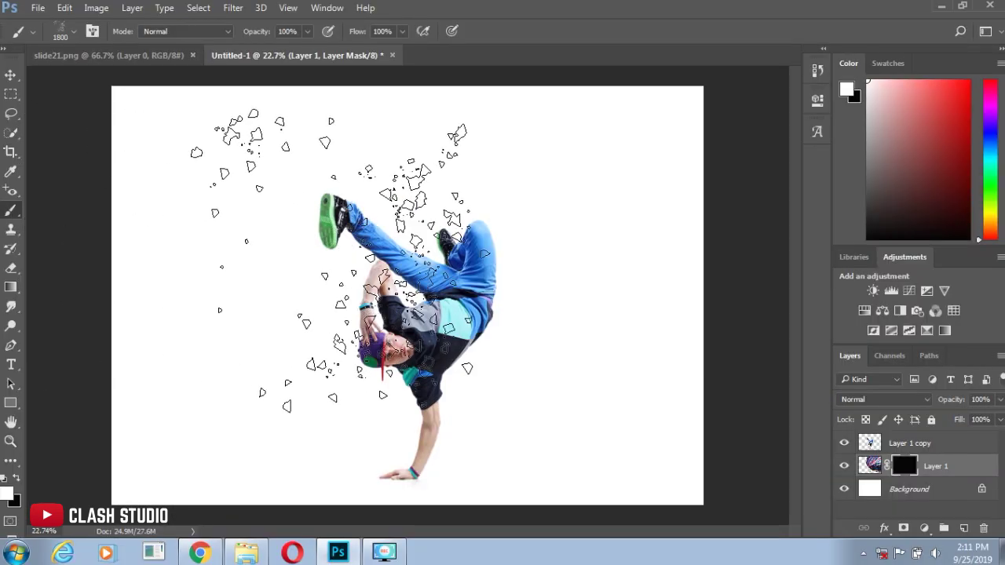
click(73, 32)
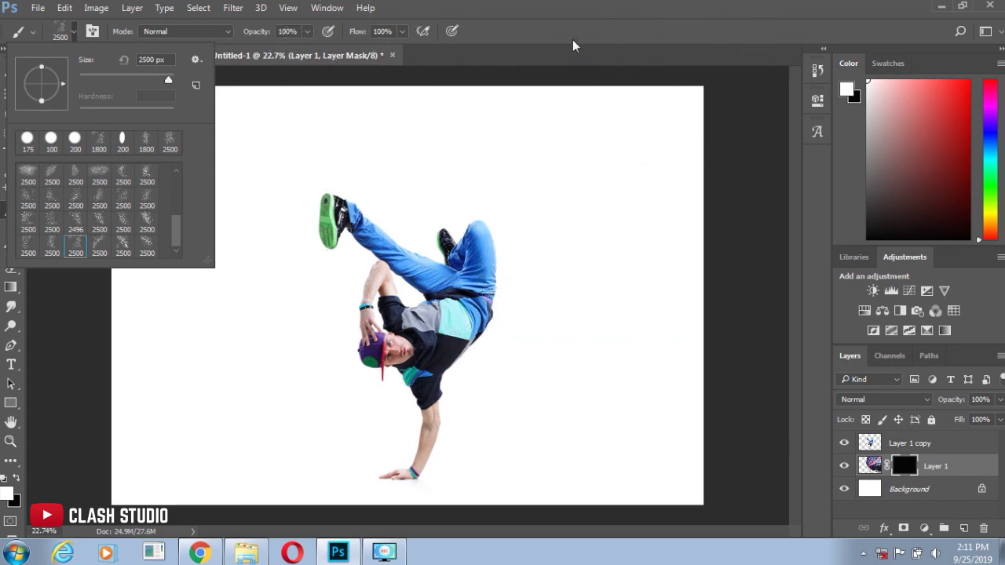
click(581, 62)
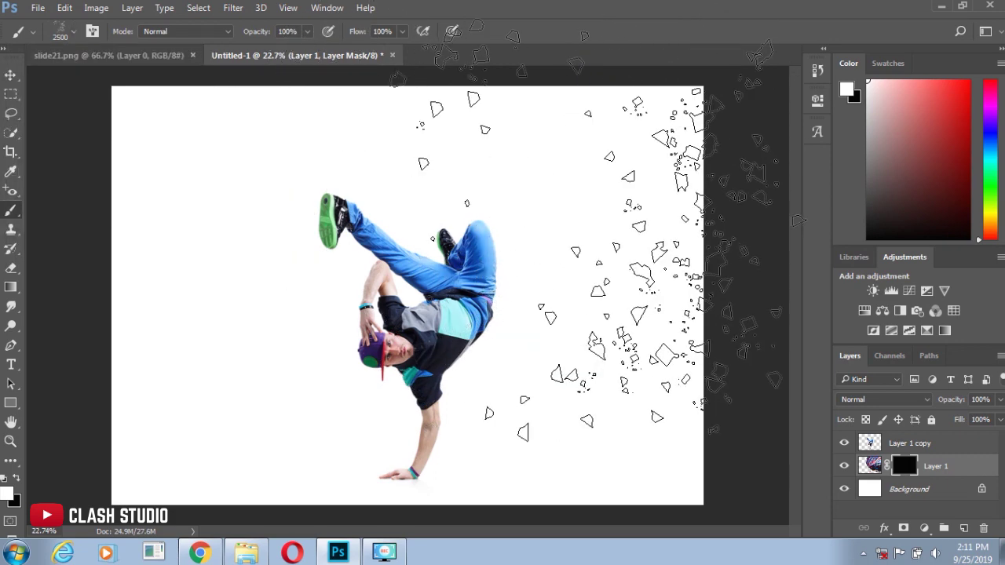
Step: Paint fragments right of the dancer with a smaller brush, undoing those painted below it
key(bracketleft)
key(bracketleft)
key(bracketleft)
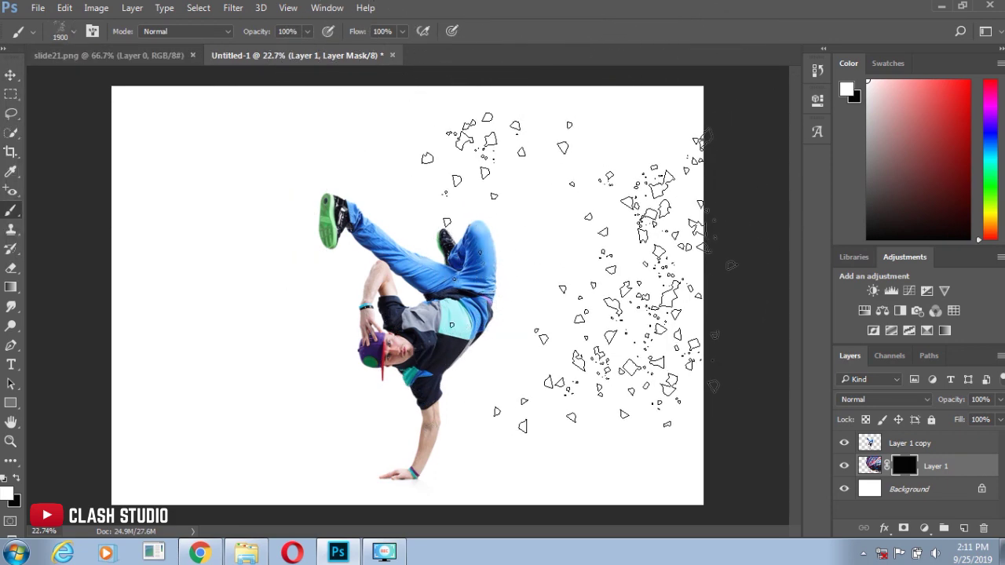
key(bracketleft)
key(bracketleft)
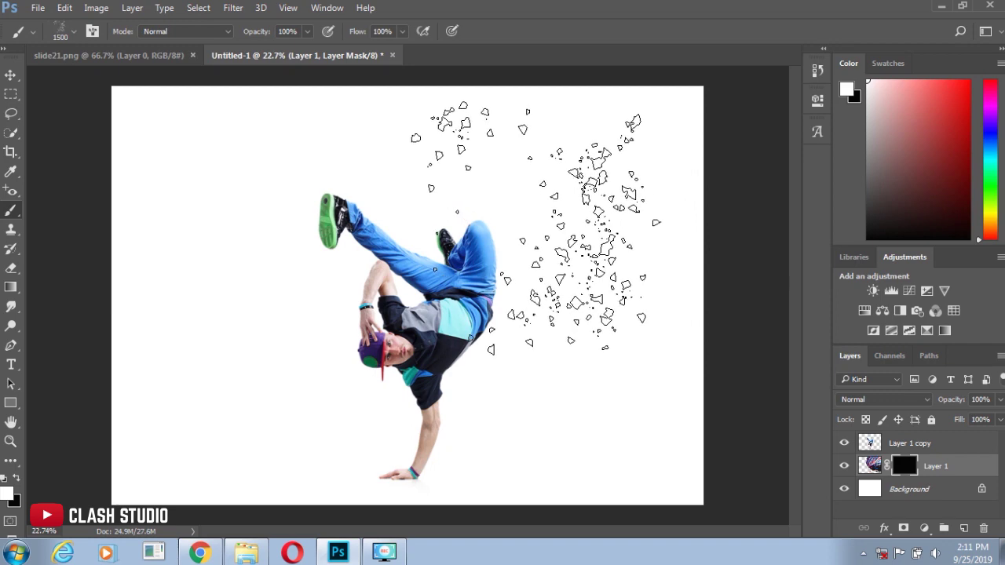
mouse_move(534, 228)
mouse_down()
mouse_move(581, 212)
mouse_move(565, 205)
mouse_up()
key(bracketleft)
key(bracketleft)
key(bracketleft)
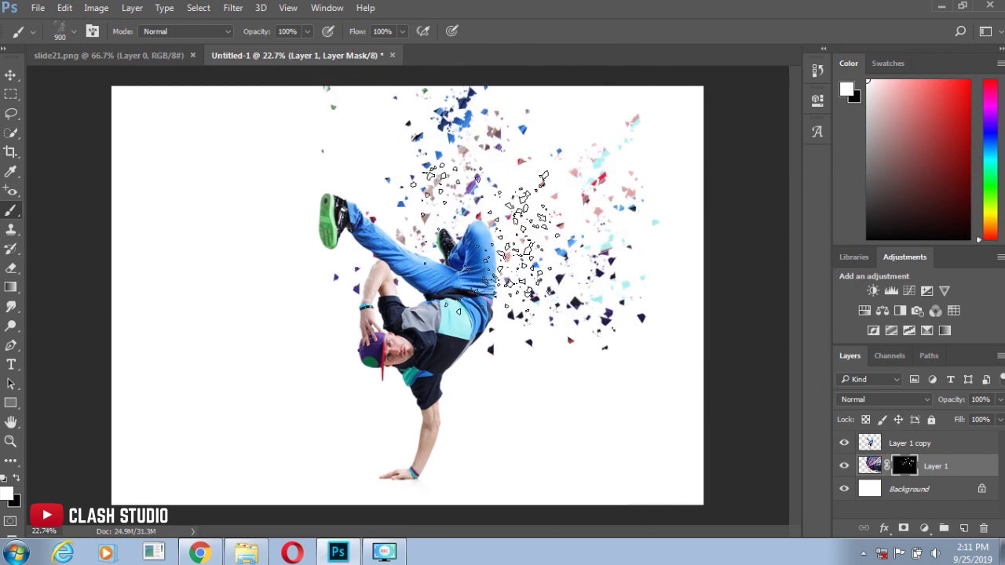
key(bracketleft)
drag(522, 369, 518, 424)
drag(487, 353, 534, 409)
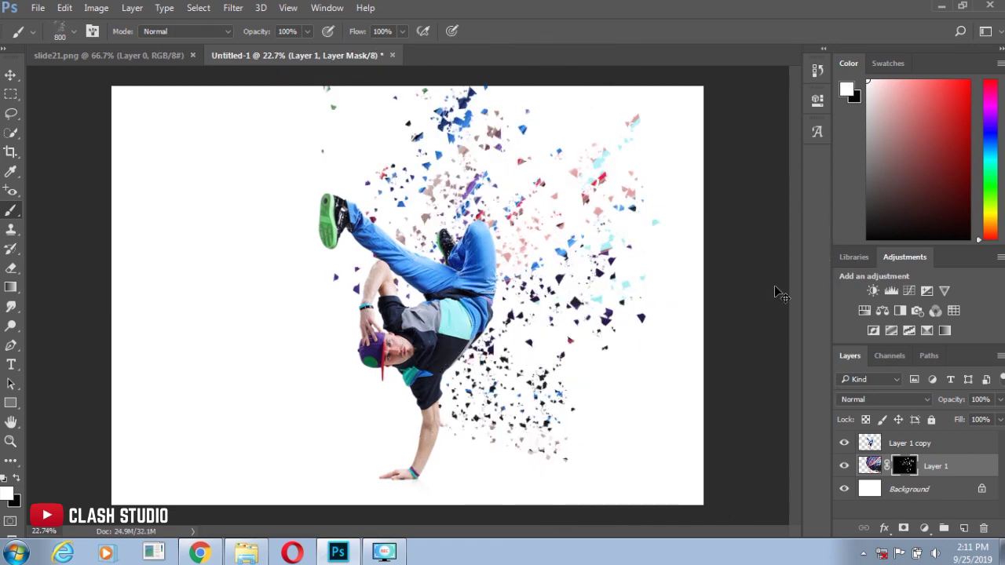
key(ctrl+z)
key(ctrl+z)
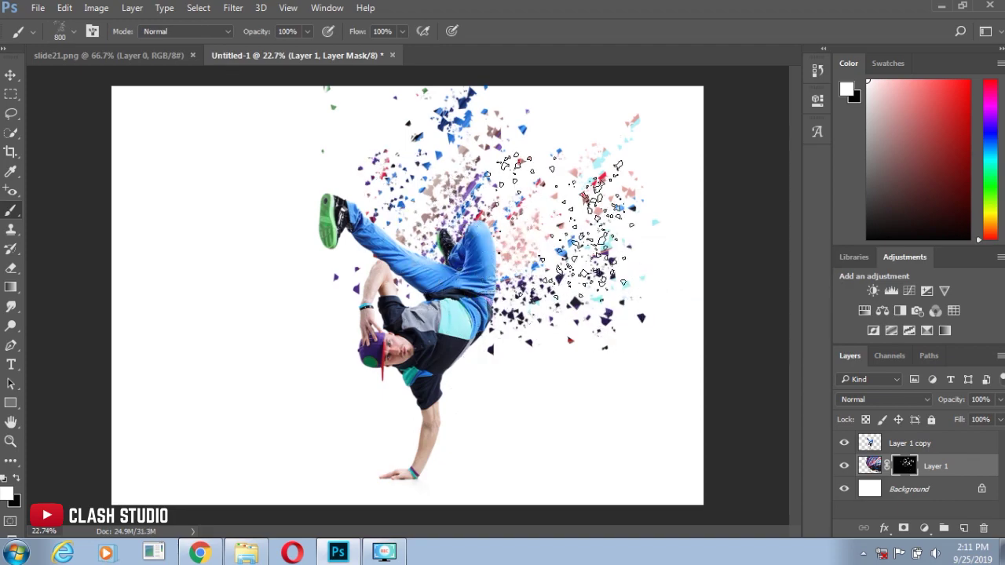
Step: At 1800 px, reveal more particle fragments across the upper right, then shrink to 1100
key(bracketright)
key(bracketright)
key(bracketright)
mouse_move(581, 125)
mouse_down()
mouse_move(675, 180)
mouse_move(691, 243)
mouse_up()
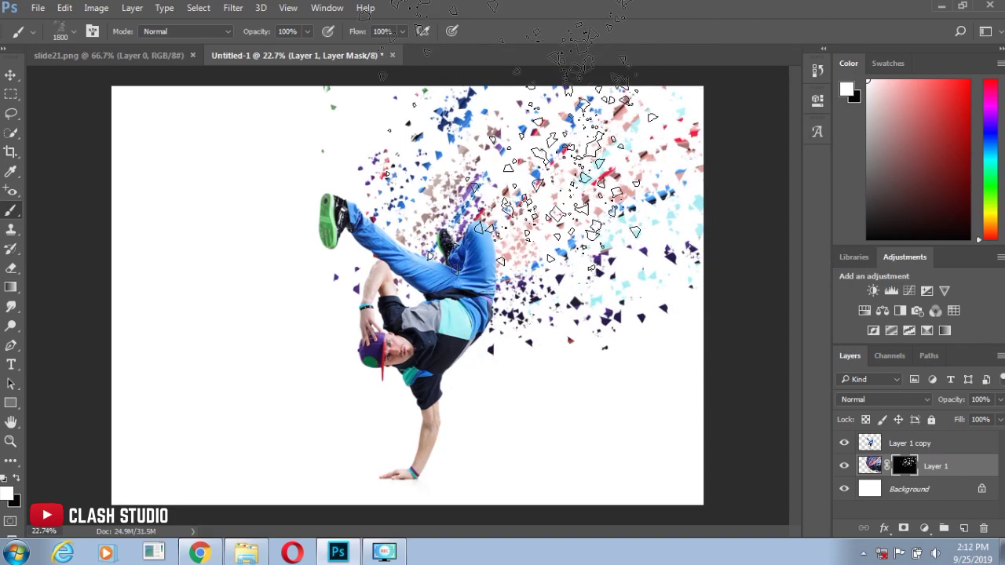
drag(581, 134, 675, 189)
drag(549, 118, 675, 204)
key(bracketleft)
key(bracketleft)
key(bracketleft)
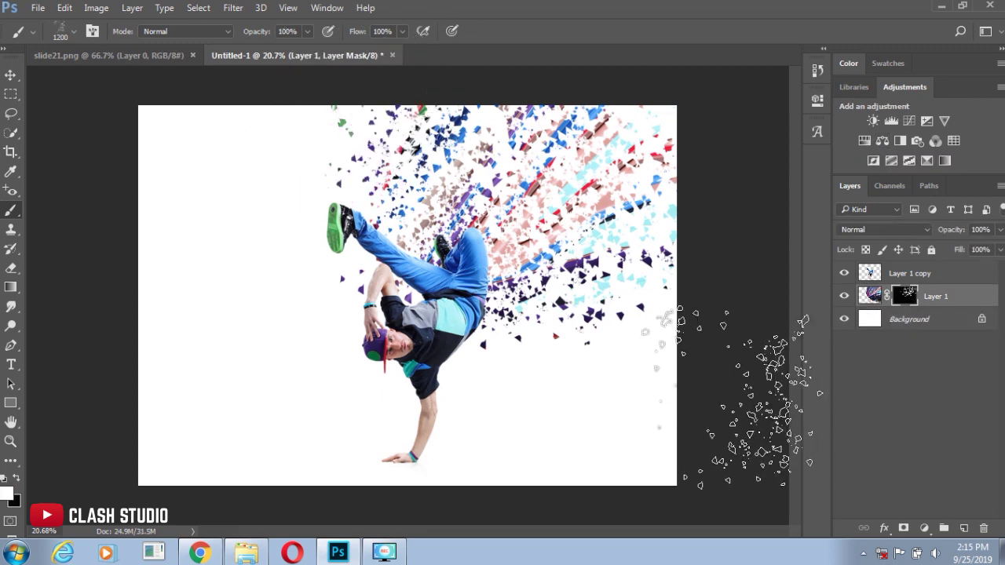
Step: Add dark fragments at the lower-right edge, then set up white particle brushing on Layer 1 copy
drag(785, 369, 760, 483)
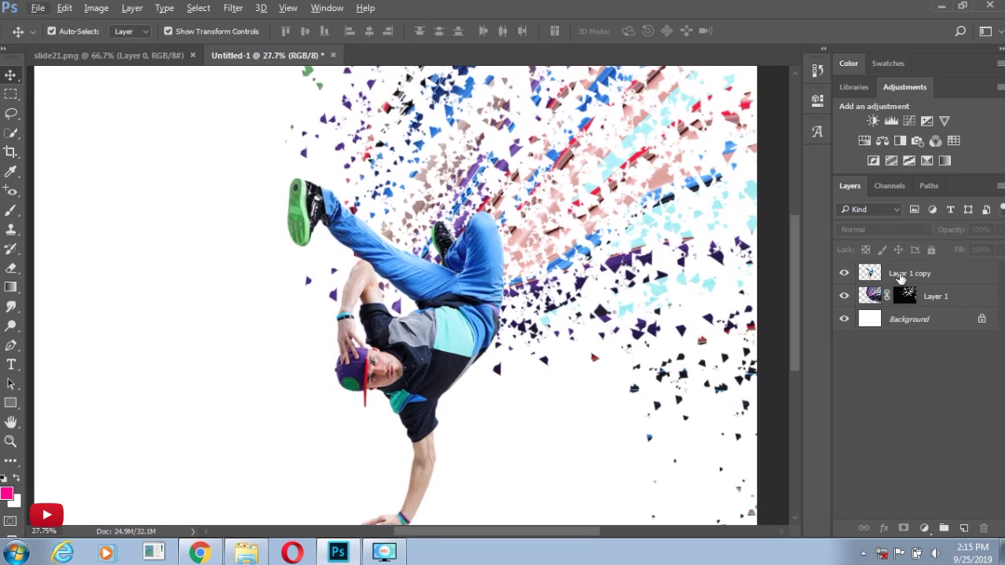
click(899, 277)
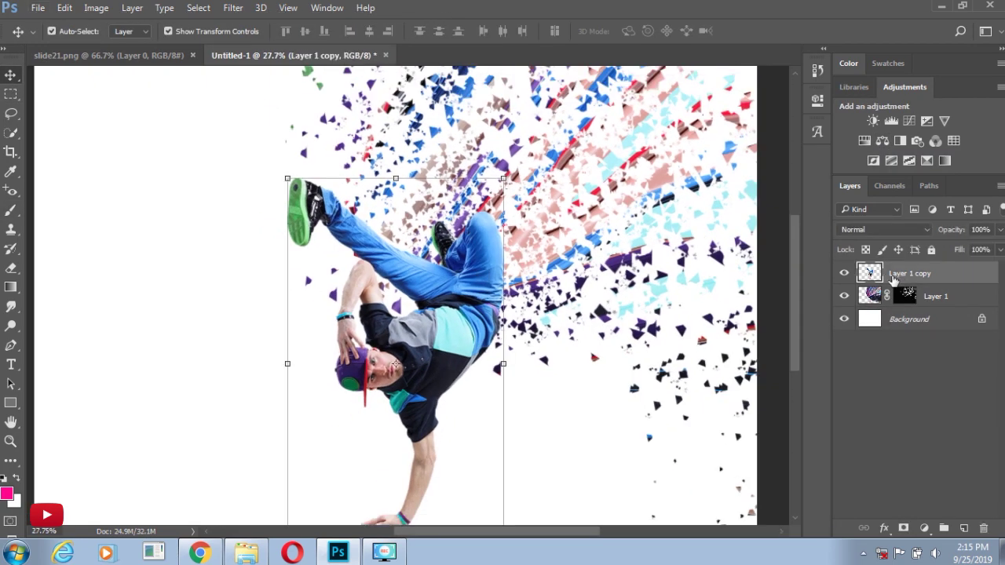
scroll(544, 294, up, 1)
scroll(471, 266, up, 1)
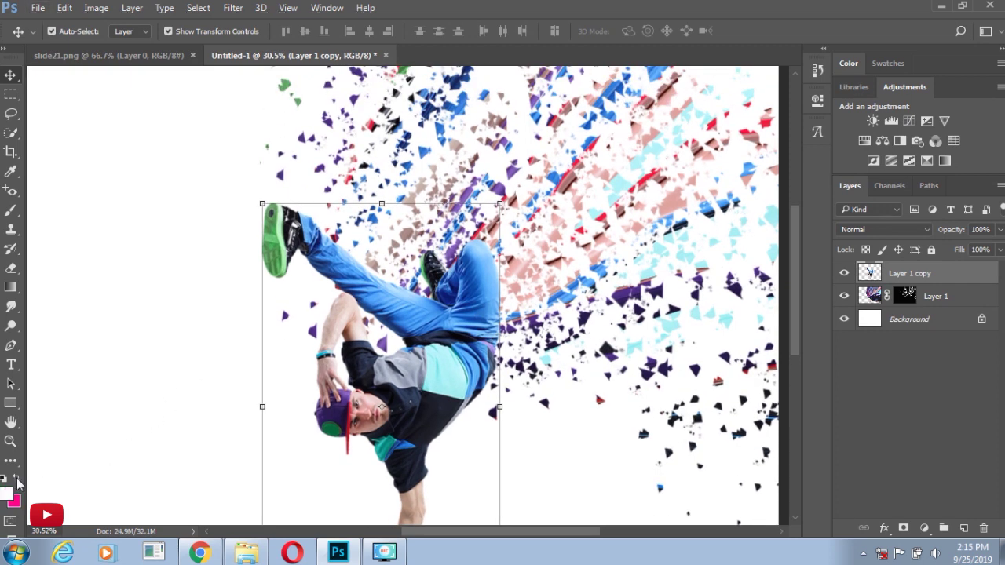
click(179, 318)
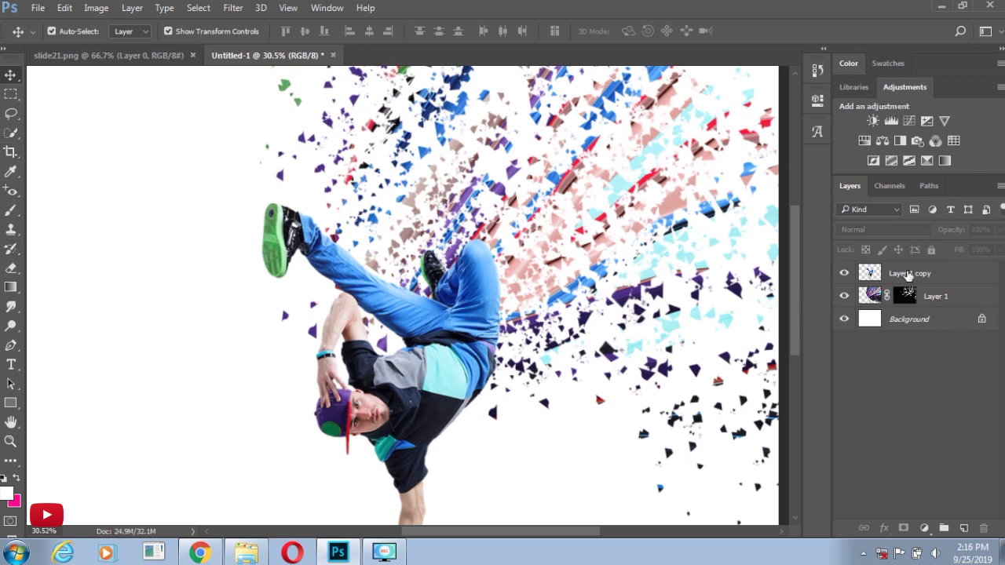
click(908, 274)
click(11, 211)
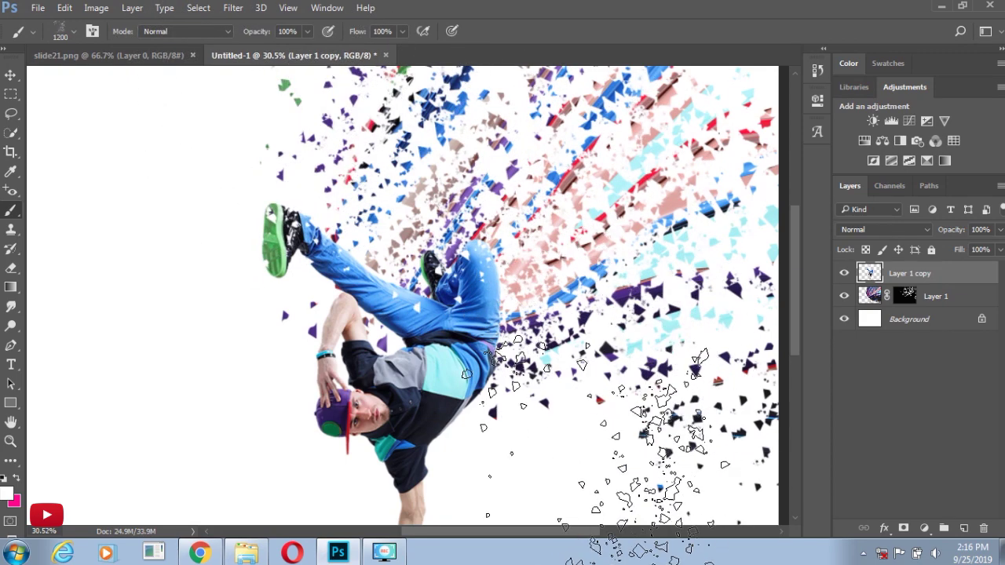
Step: Paint white triangular gaps into the raised leg and shirt edge, varying brush size 500–1200
key(bracketleft)
key(bracketleft)
key(bracketleft)
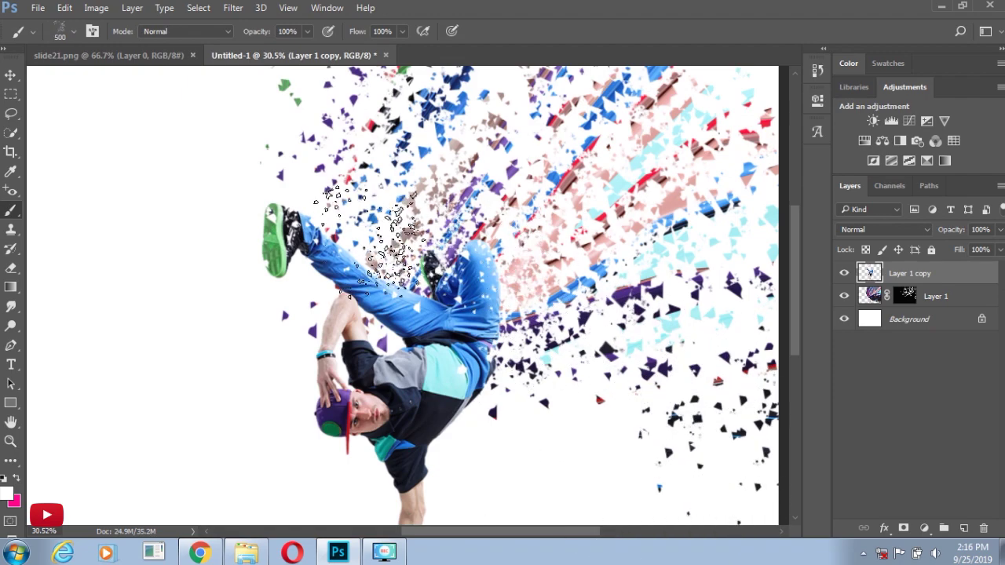
scroll(392, 196, up, 5)
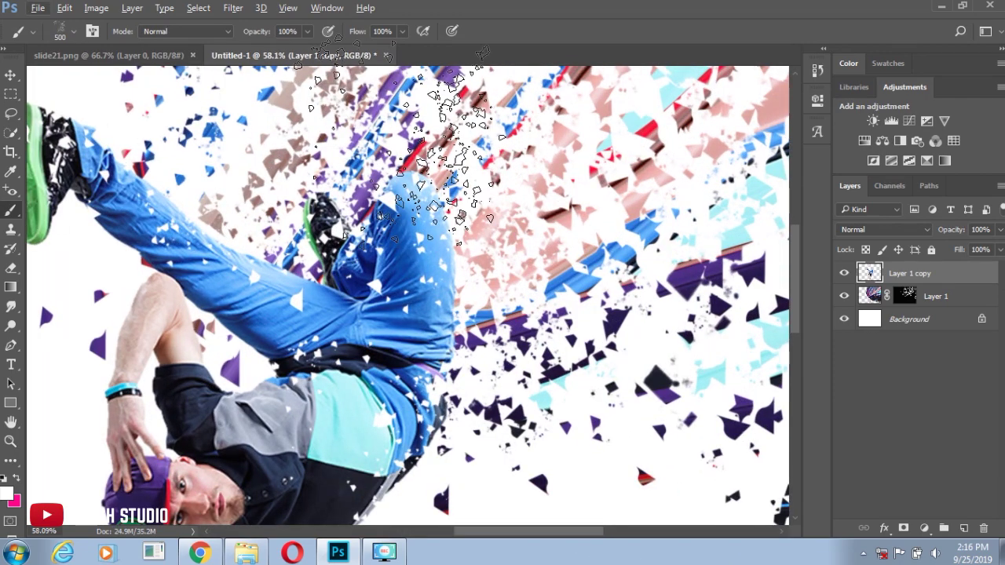
key(bracketright)
key(bracketright)
key(bracketright)
scroll(628, 400, down, 5)
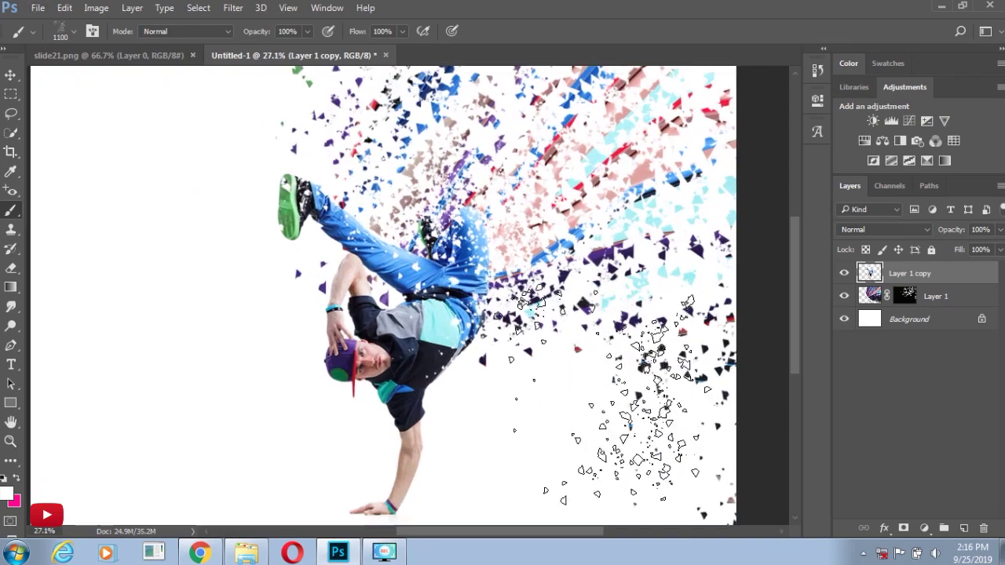
key(bracketright)
scroll(597, 369, down, 2)
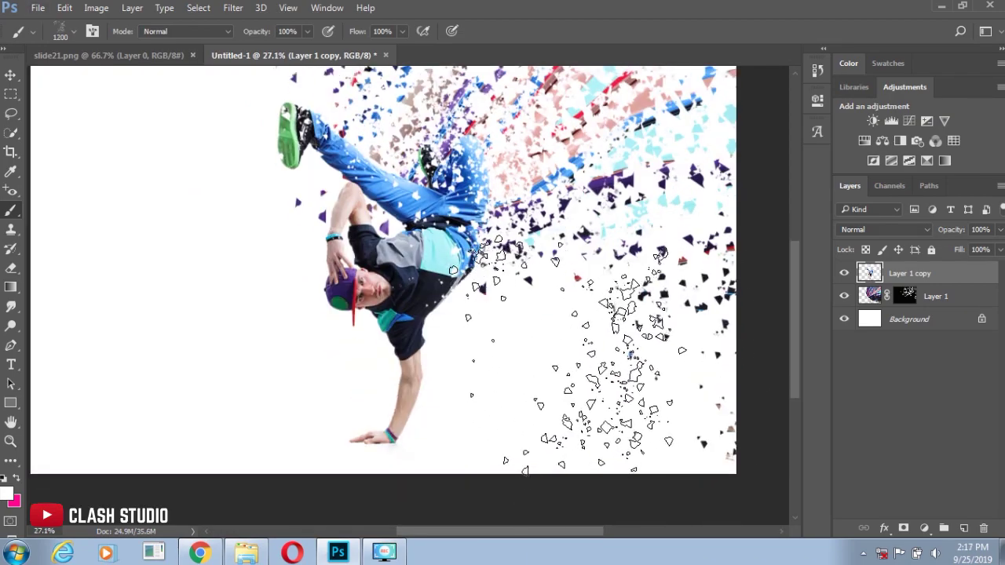
key(bracketleft)
key(bracketleft)
scroll(200, 243, up, 4)
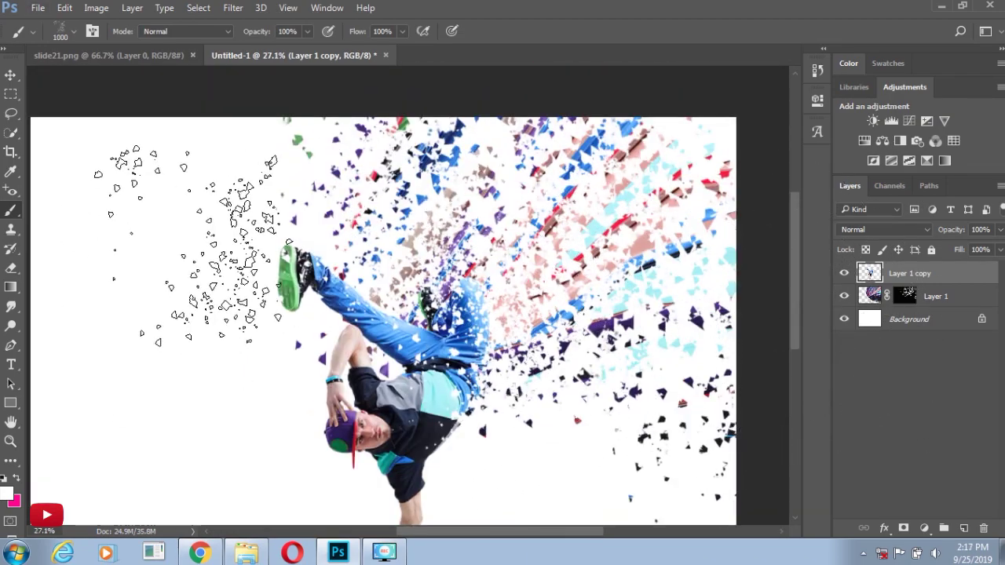
key(ctrl+t)
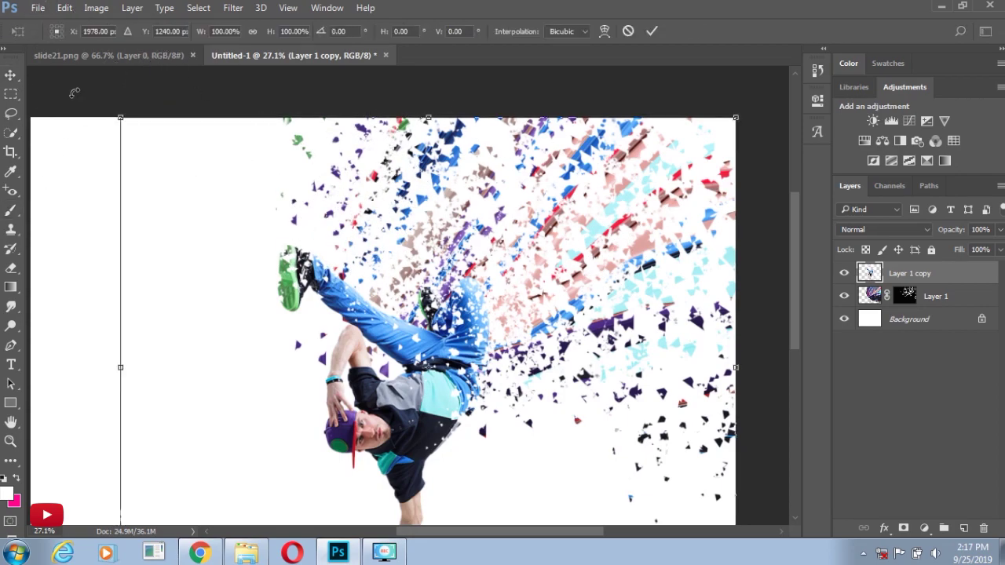
key(Return)
scroll(711, 408, down, 2)
scroll(706, 345, down, 3)
scroll(730, 298, up, 4)
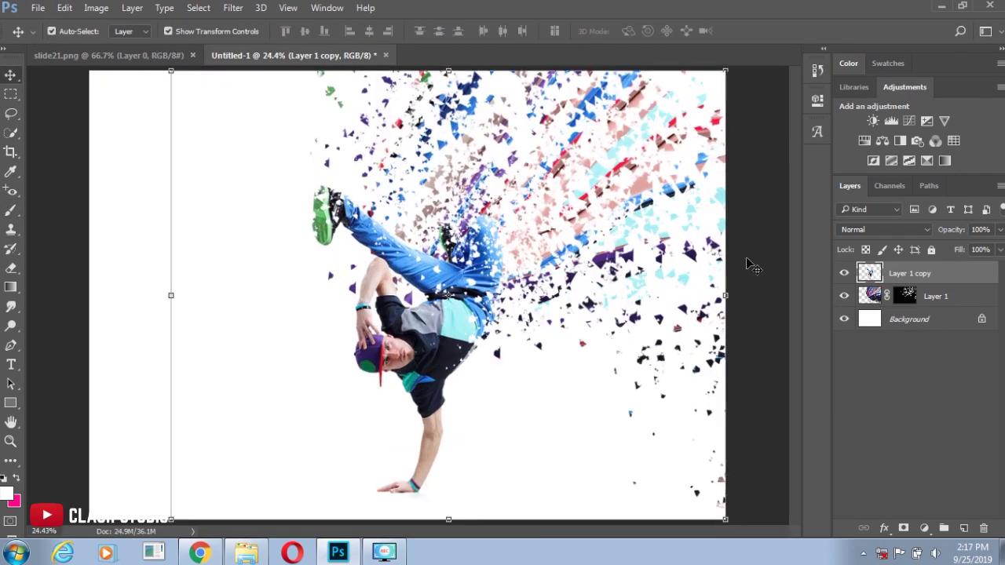